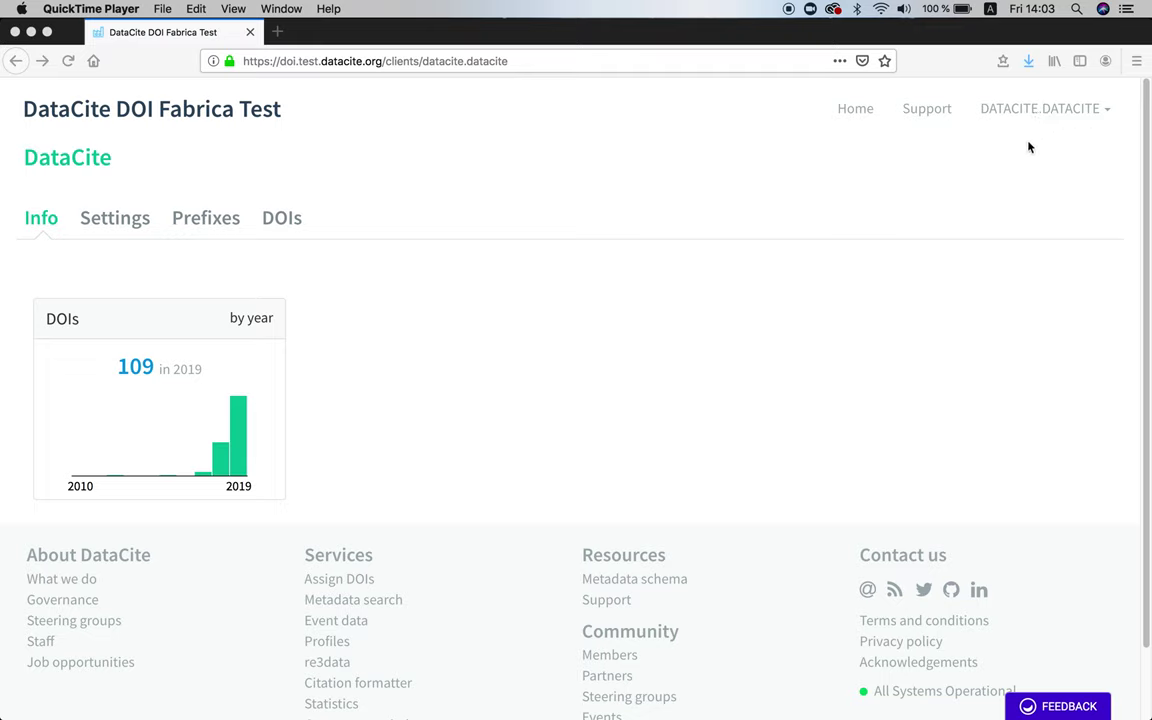
Step: Review the client's Settings and Prefixes, then start a new DOI with Create (Form)
{"action": "left_click", "coordinate": [311, 63]}
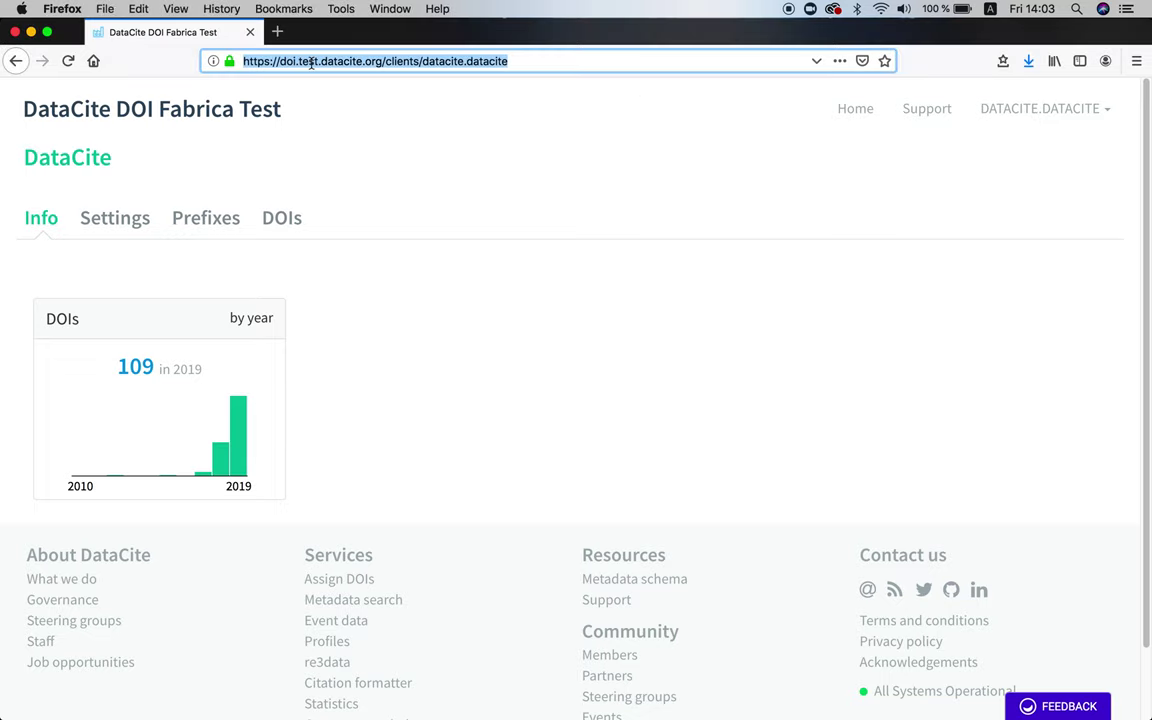
{"action": "left_click", "coordinate": [314, 171]}
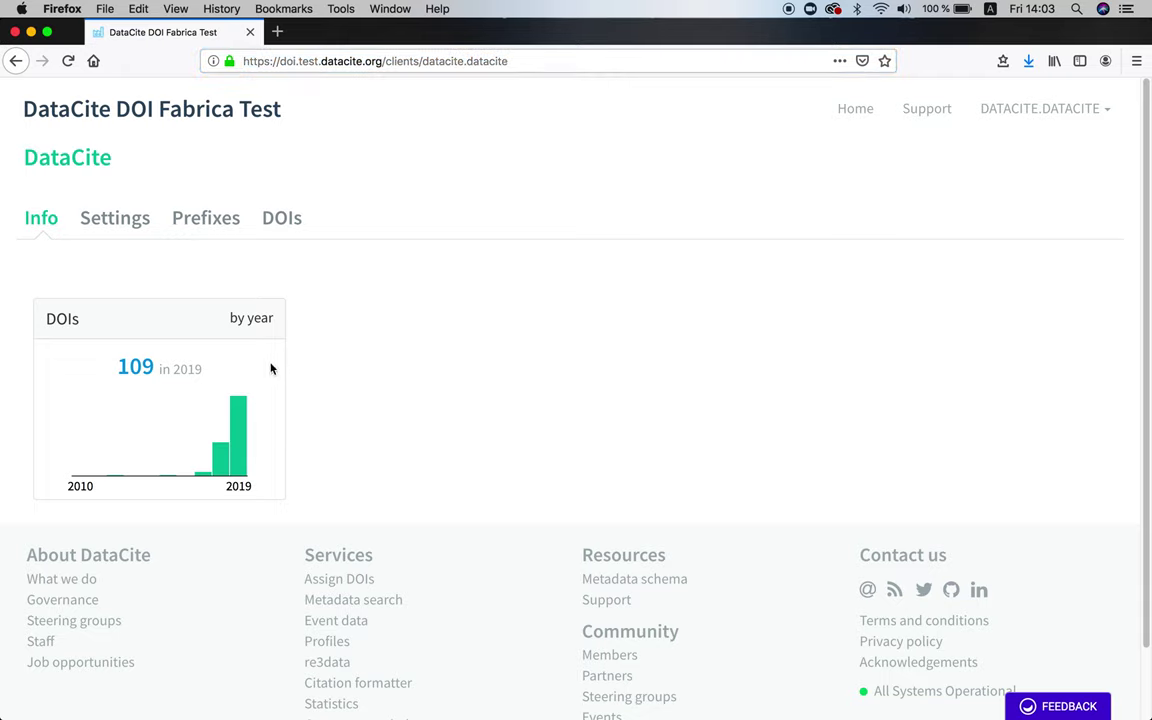
{"action": "left_click", "coordinate": [111, 225]}
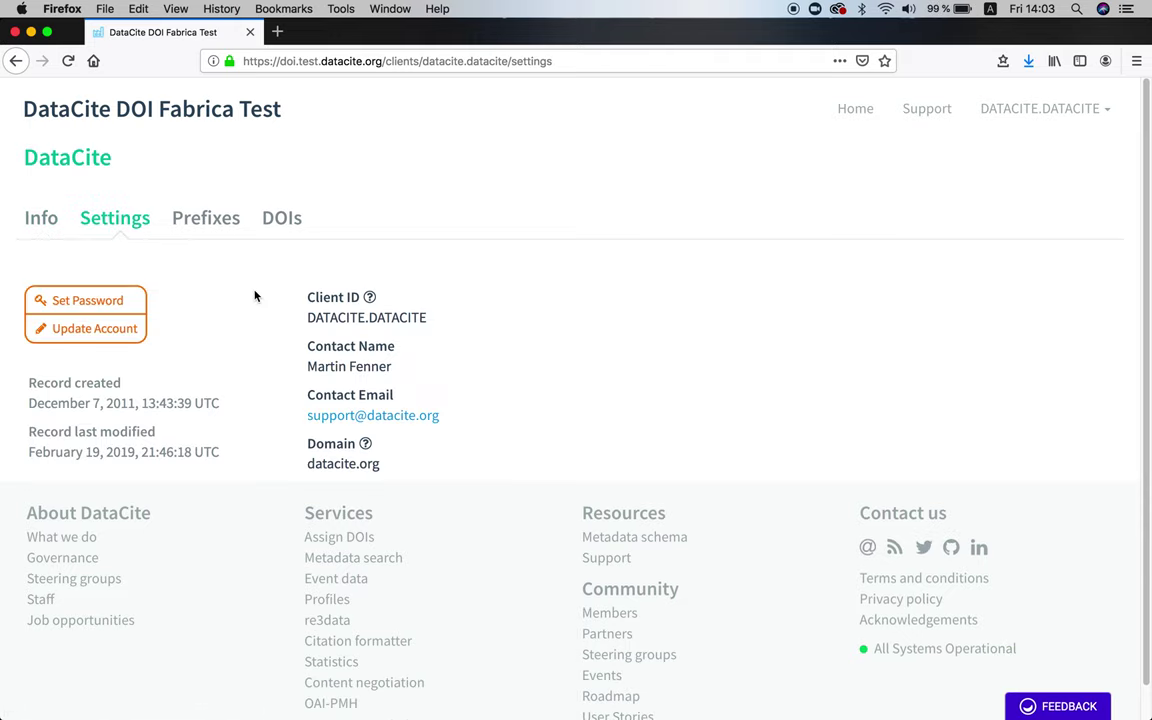
{"action": "left_click", "coordinate": [222, 225]}
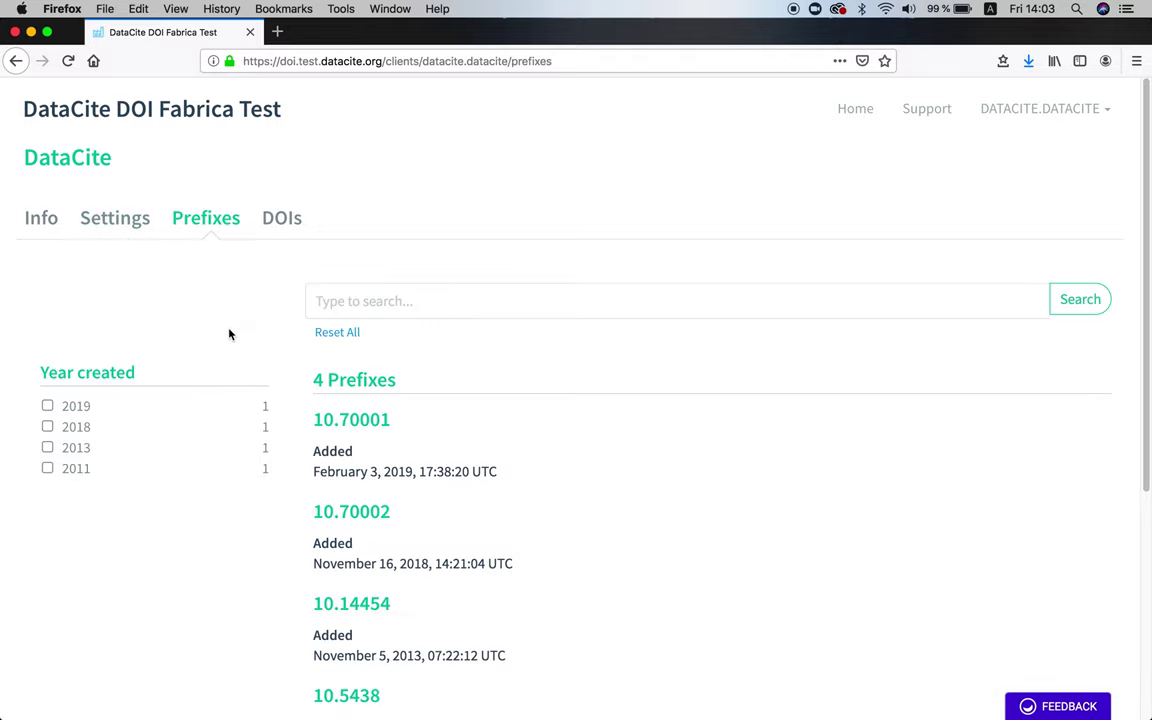
{"action": "scroll", "coordinate": [229, 334], "scroll_direction": "down", "scroll_amount": 5}
{"action": "scroll", "coordinate": [229, 334], "scroll_direction": "up", "scroll_amount": 3}
{"action": "scroll", "coordinate": [229, 334], "scroll_direction": "up", "scroll_amount": 2}
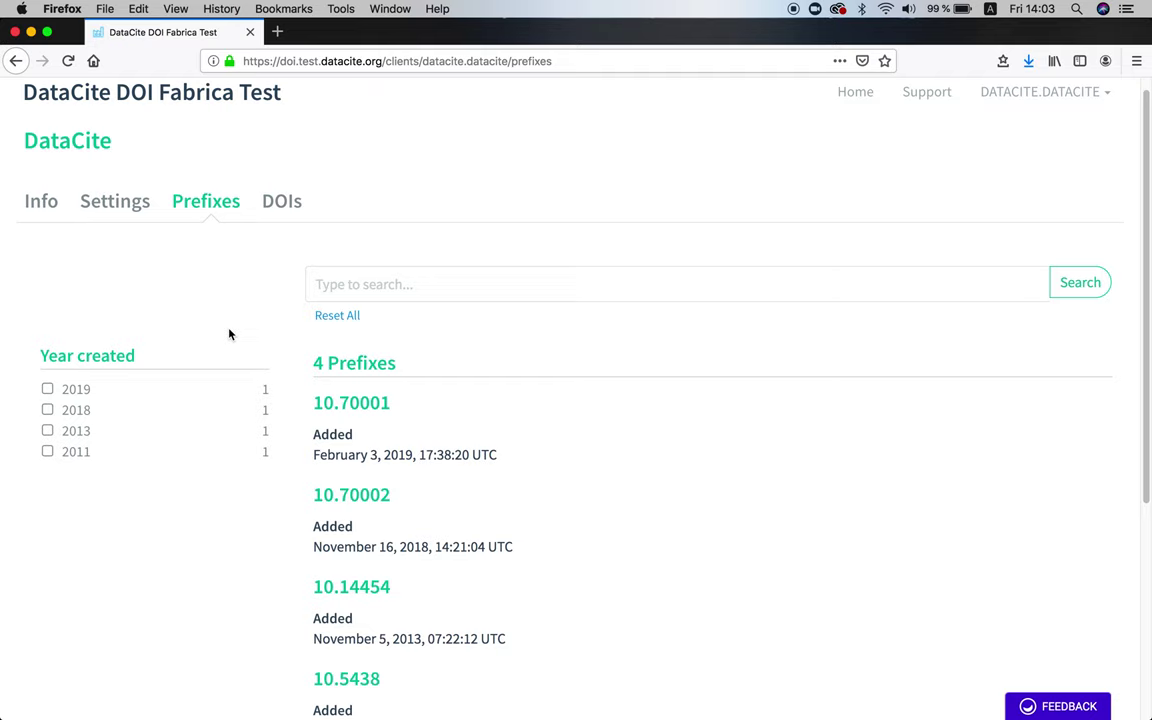
{"action": "left_click", "coordinate": [283, 208]}
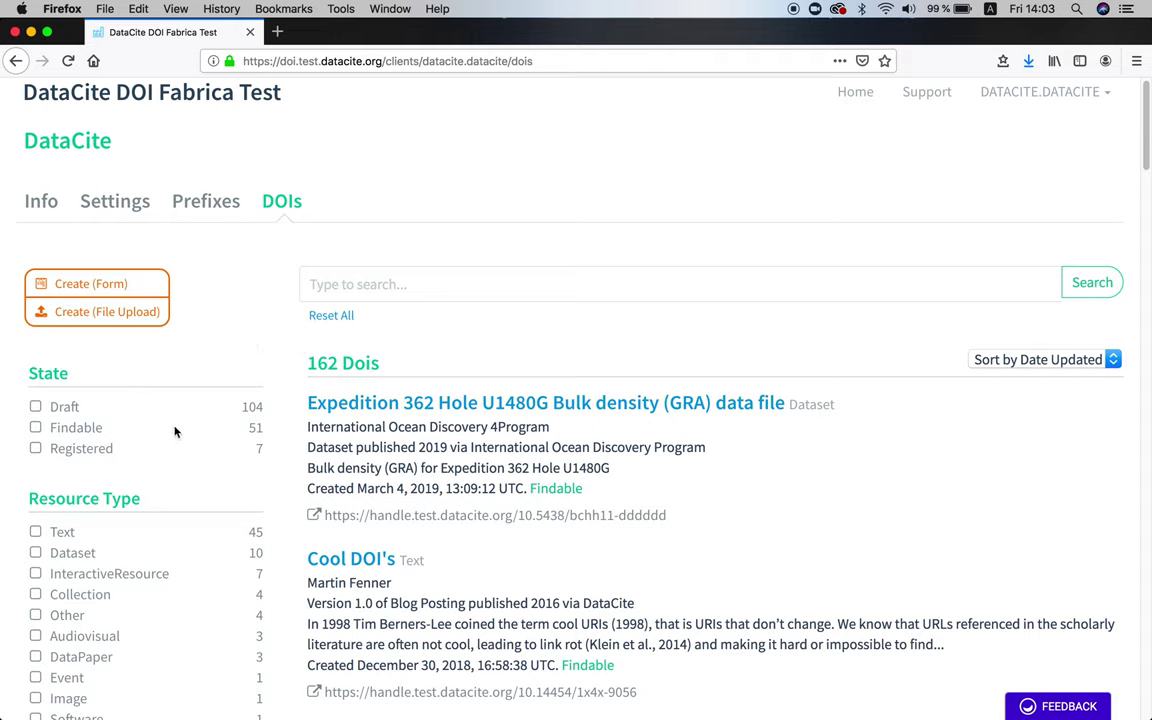
{"action": "left_click", "coordinate": [124, 286]}
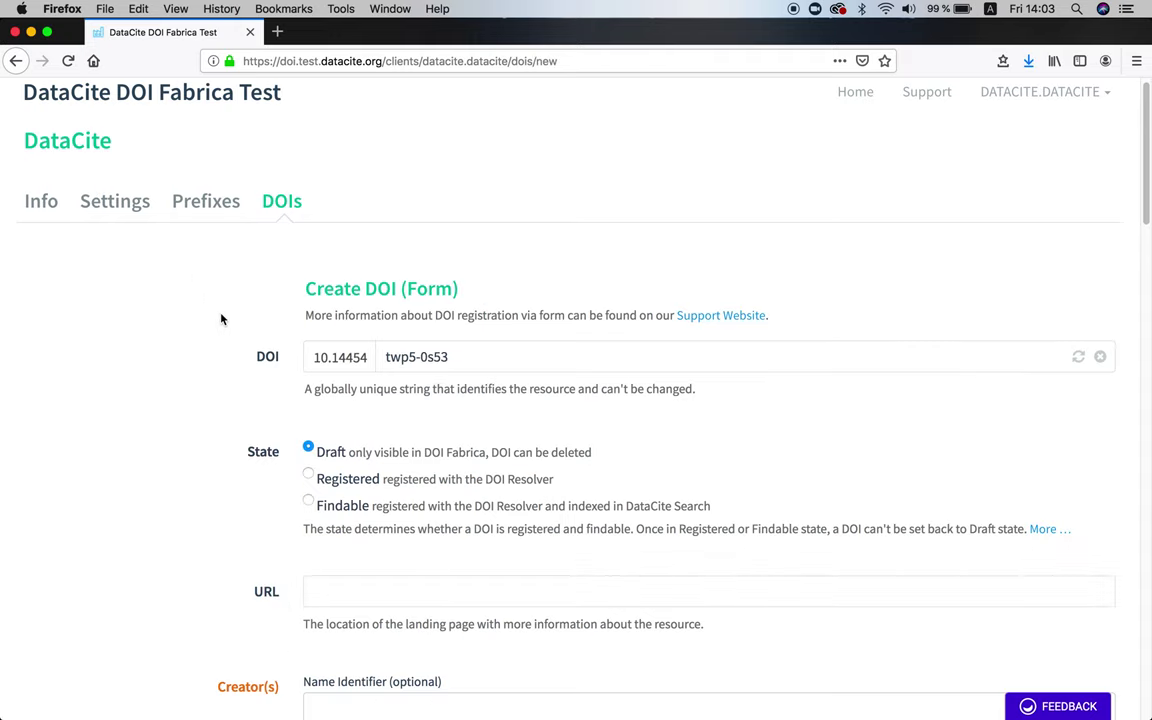
Step: Keep prefix 10.14454 with the generated suffix twp5-0s53 for the new Draft DOI
{"action": "scroll", "coordinate": [221, 319], "scroll_direction": "down", "scroll_amount": 2}
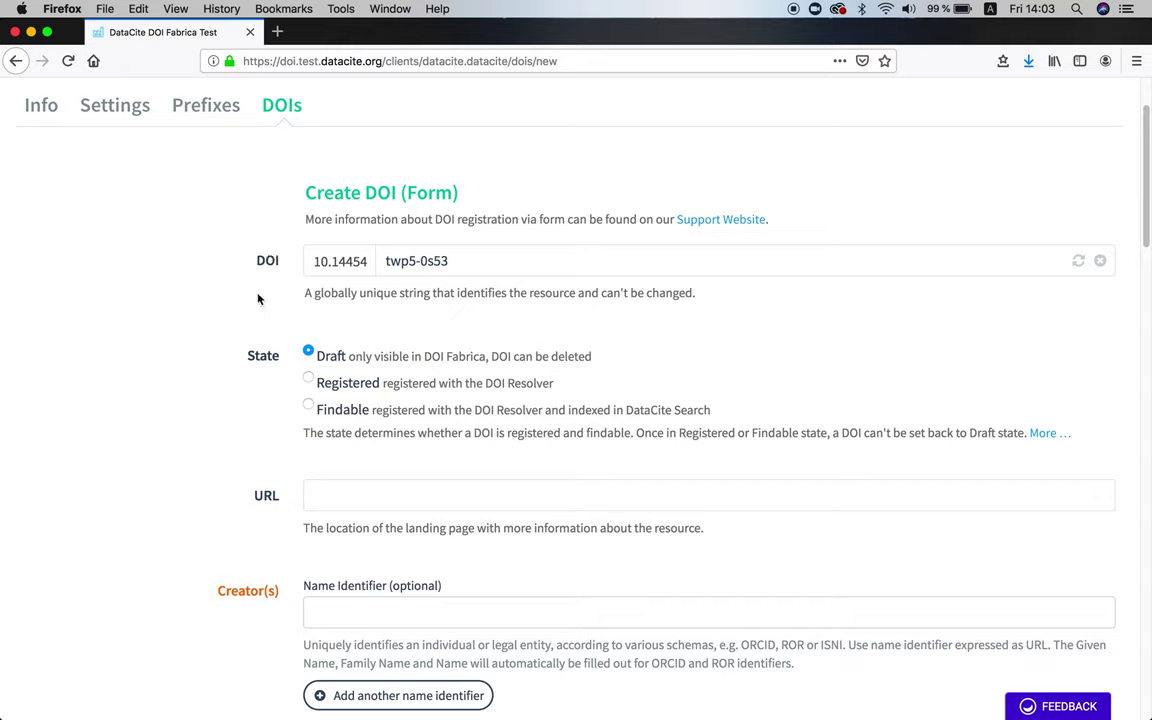
{"action": "left_click", "coordinate": [359, 272]}
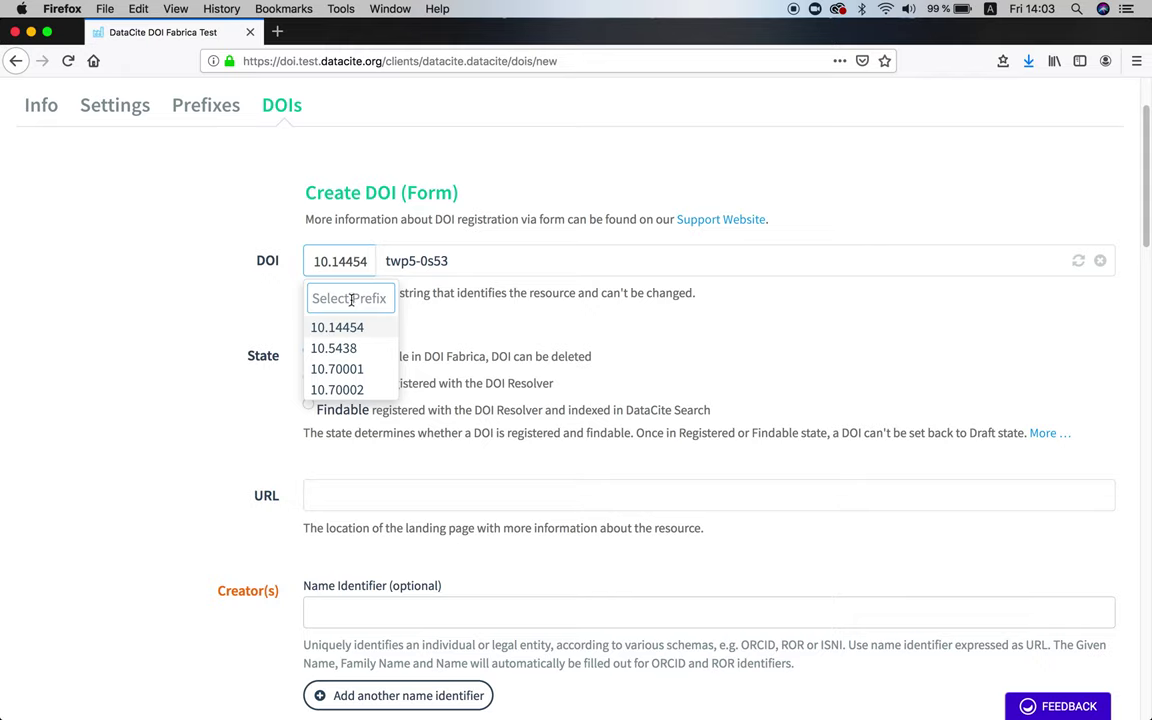
{"action": "left_click", "coordinate": [320, 327]}
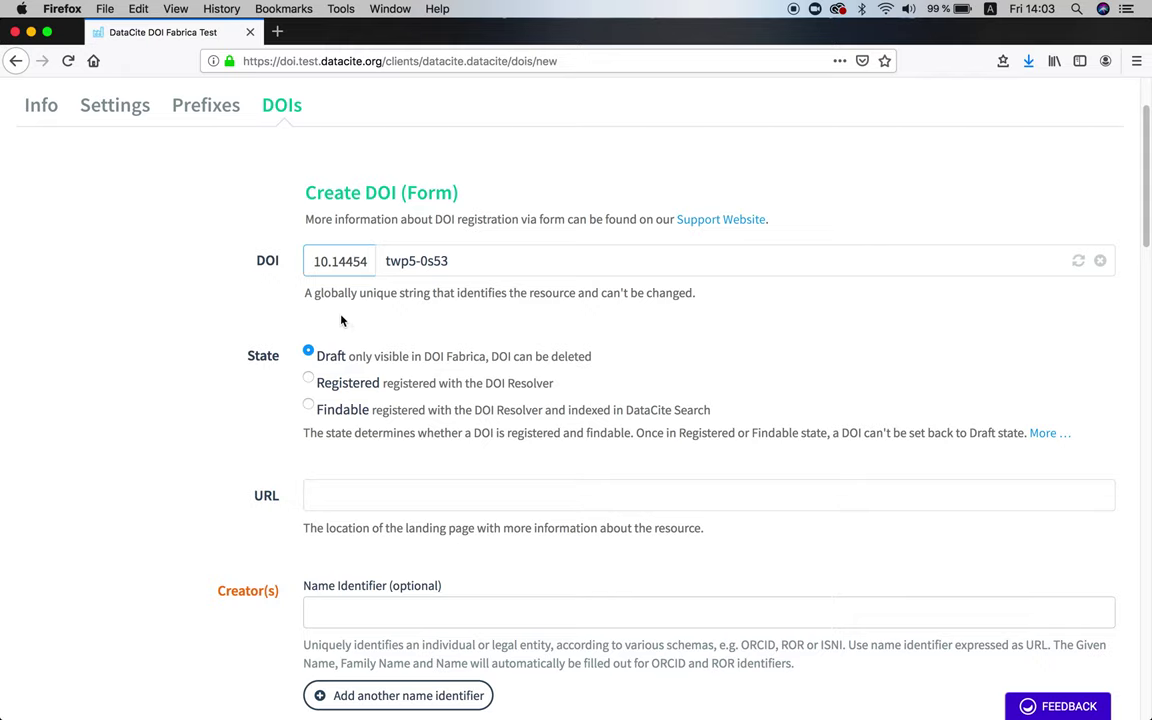
{"action": "left_click", "coordinate": [467, 261]}
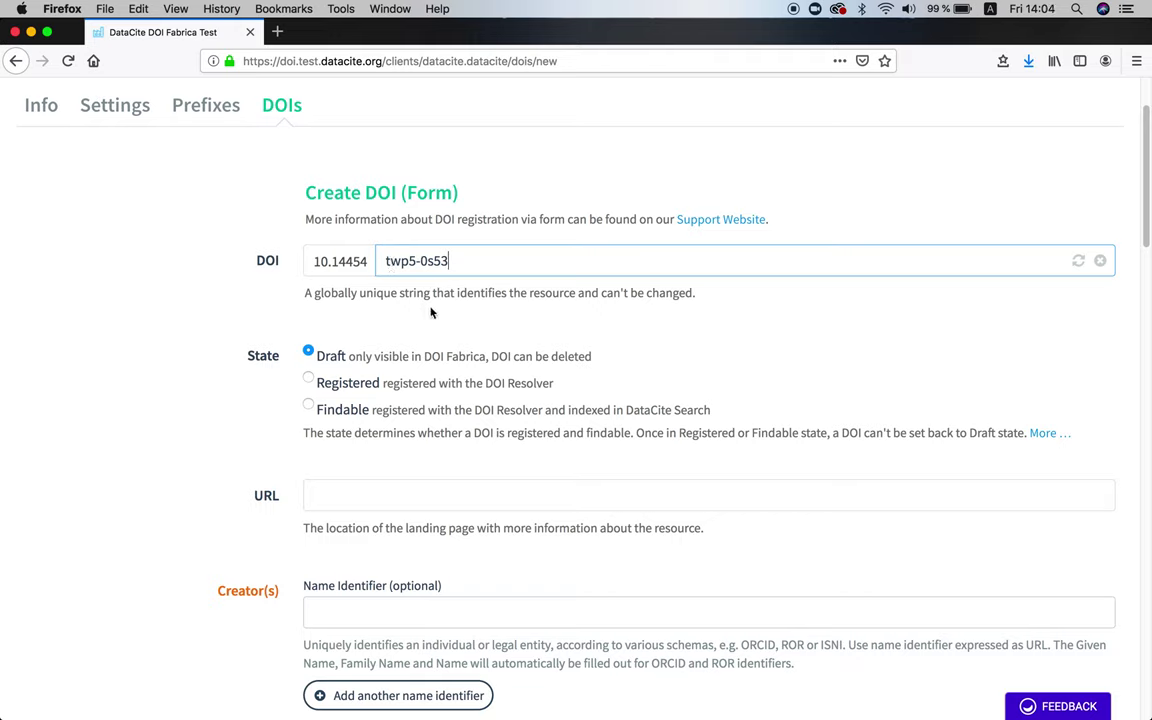
{"action": "scroll", "coordinate": [431, 313], "scroll_direction": "down", "scroll_amount": 3}
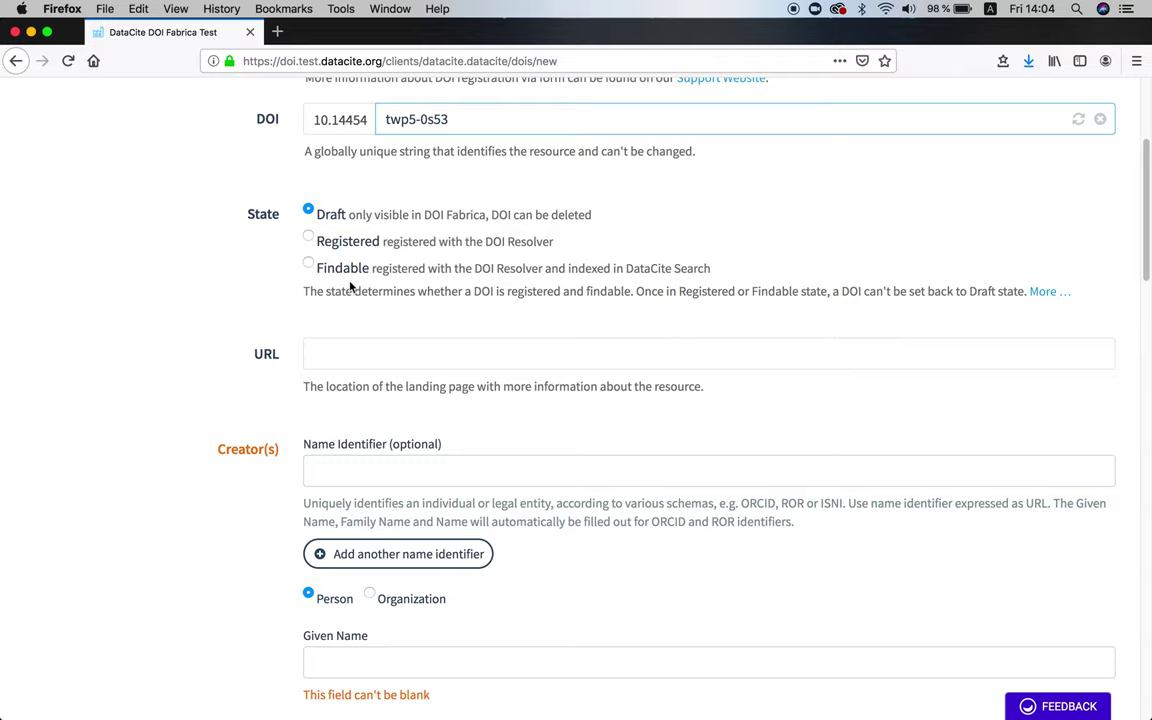
{"action": "scroll", "coordinate": [350, 288], "scroll_direction": "down", "scroll_amount": 2}
{"action": "left_click", "coordinate": [349, 281]}
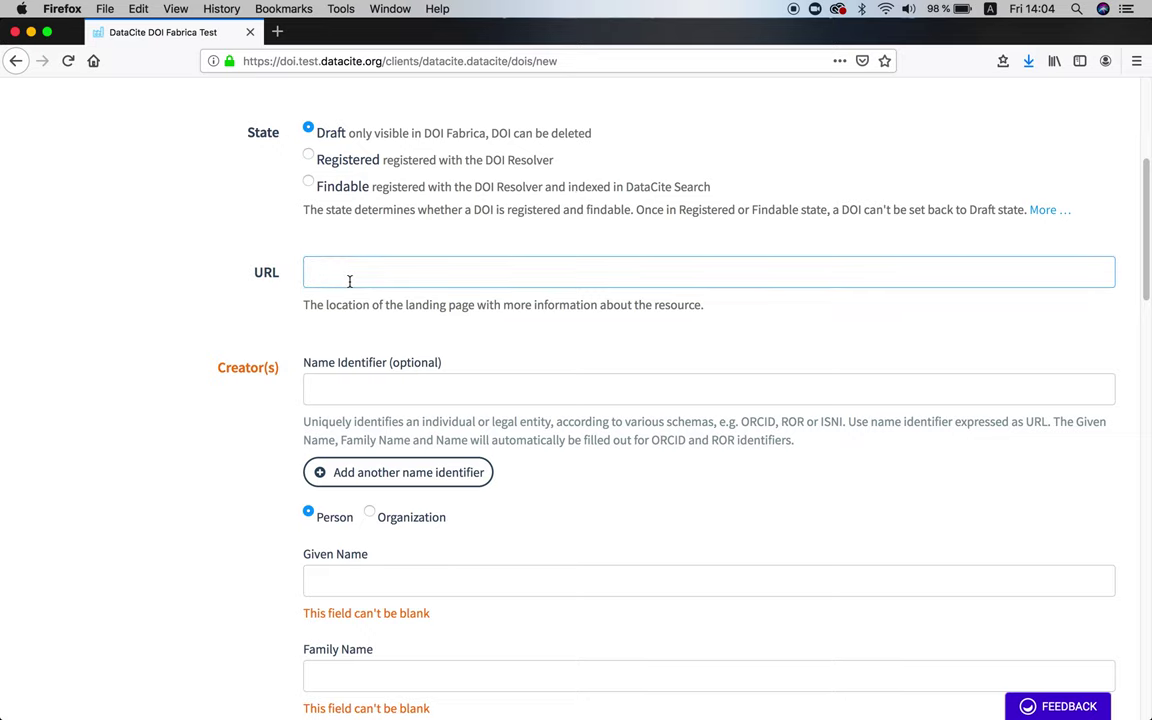
Step: Set the URL to the DataCite blog post on the ROR prototype
{"action": "type", "text": "h"}
{"action": "left_click", "coordinate": [372, 312]}
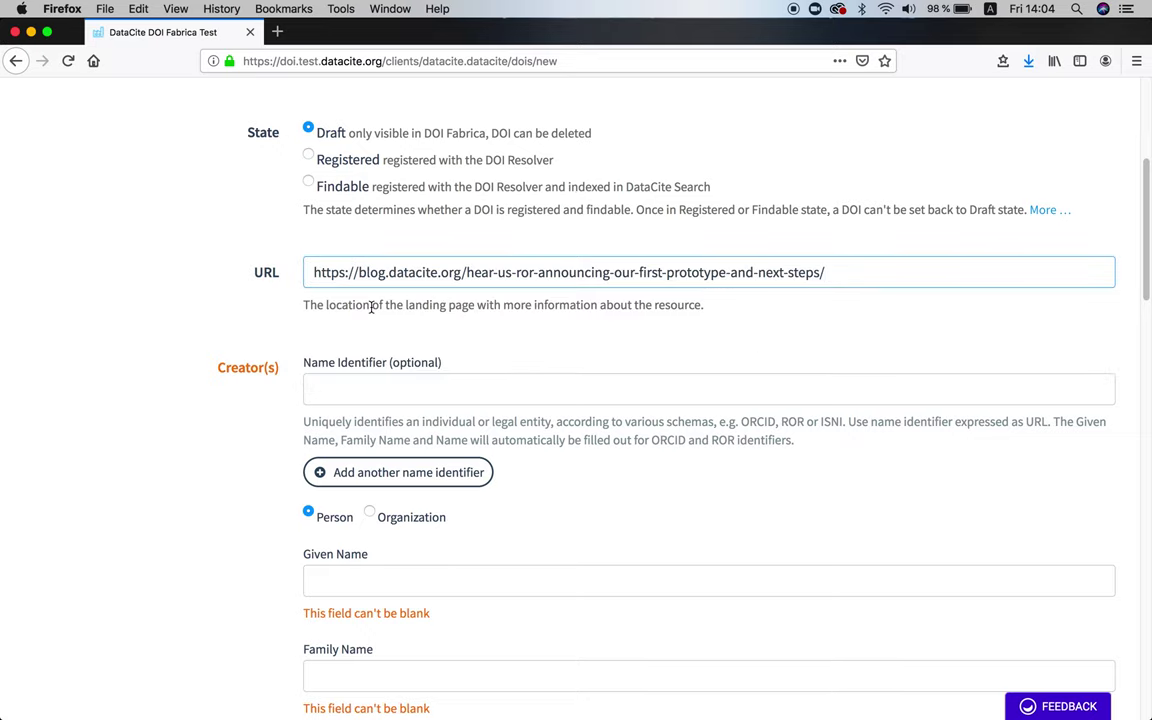
{"action": "scroll", "coordinate": [375, 327], "scroll_direction": "down", "scroll_amount": 2}
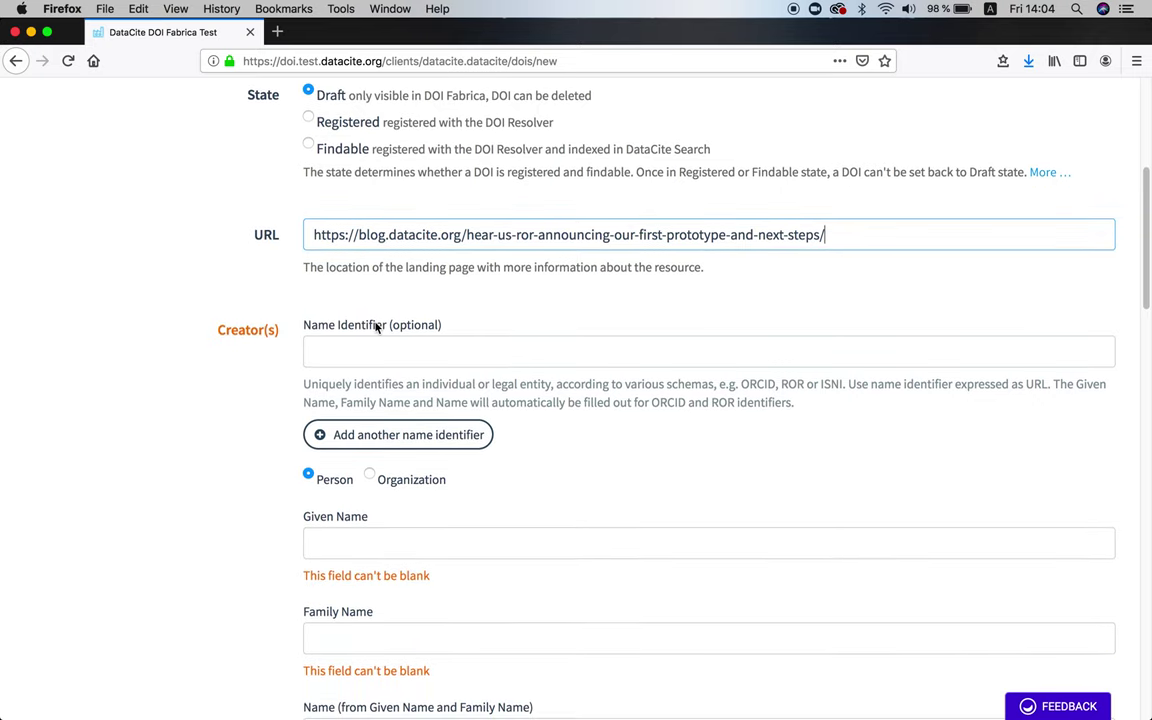
Step: Add the creator by pasting their ORCID iD so given, family and full names auto-fill
{"action": "left_click", "coordinate": [375, 322]}
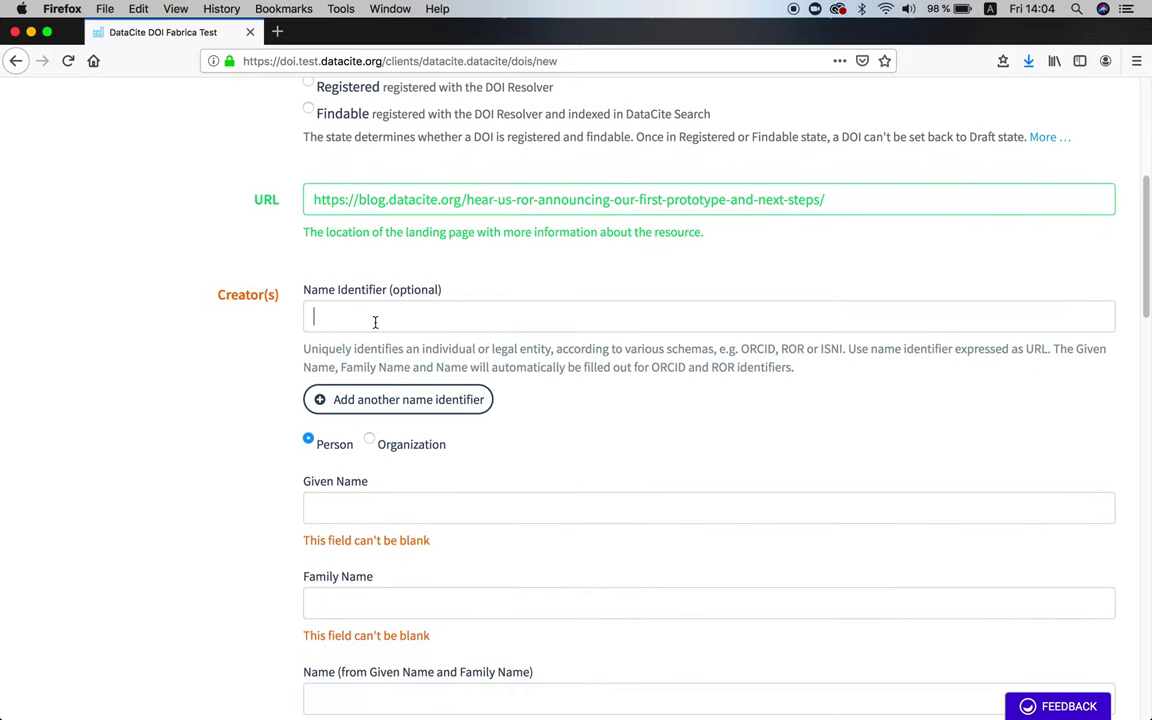
{"action": "scroll", "coordinate": [239, 341], "scroll_direction": "down", "scroll_amount": 2}
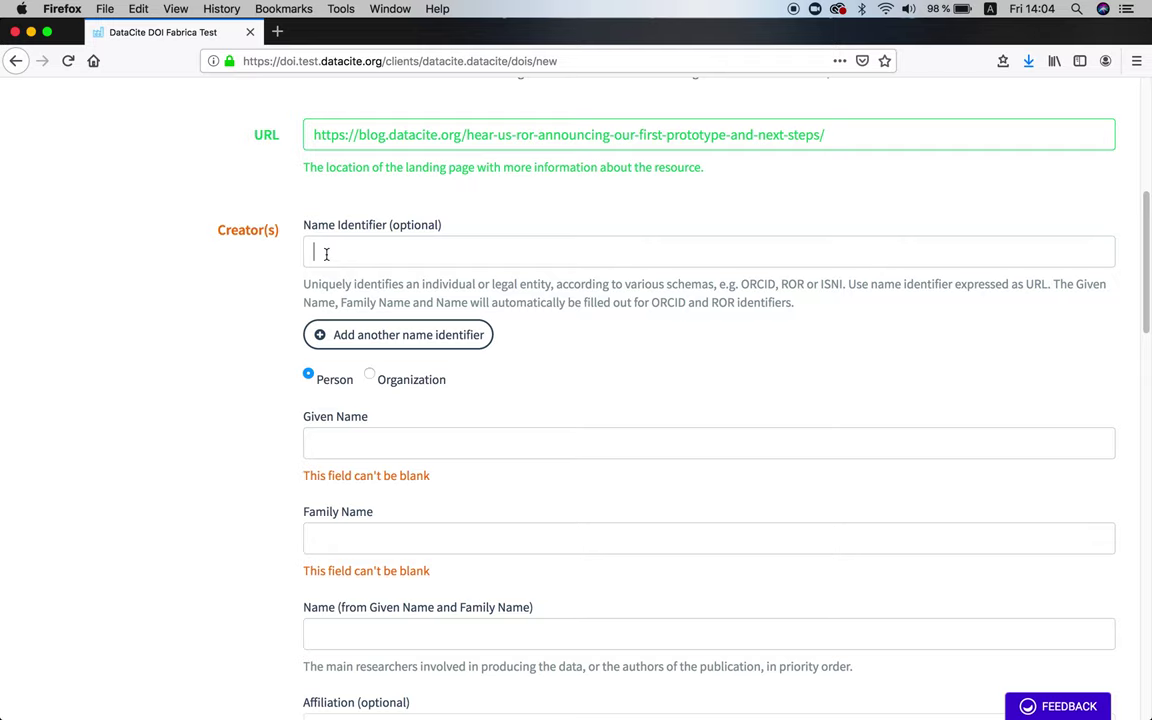
{"action": "key", "text": "super+v"}
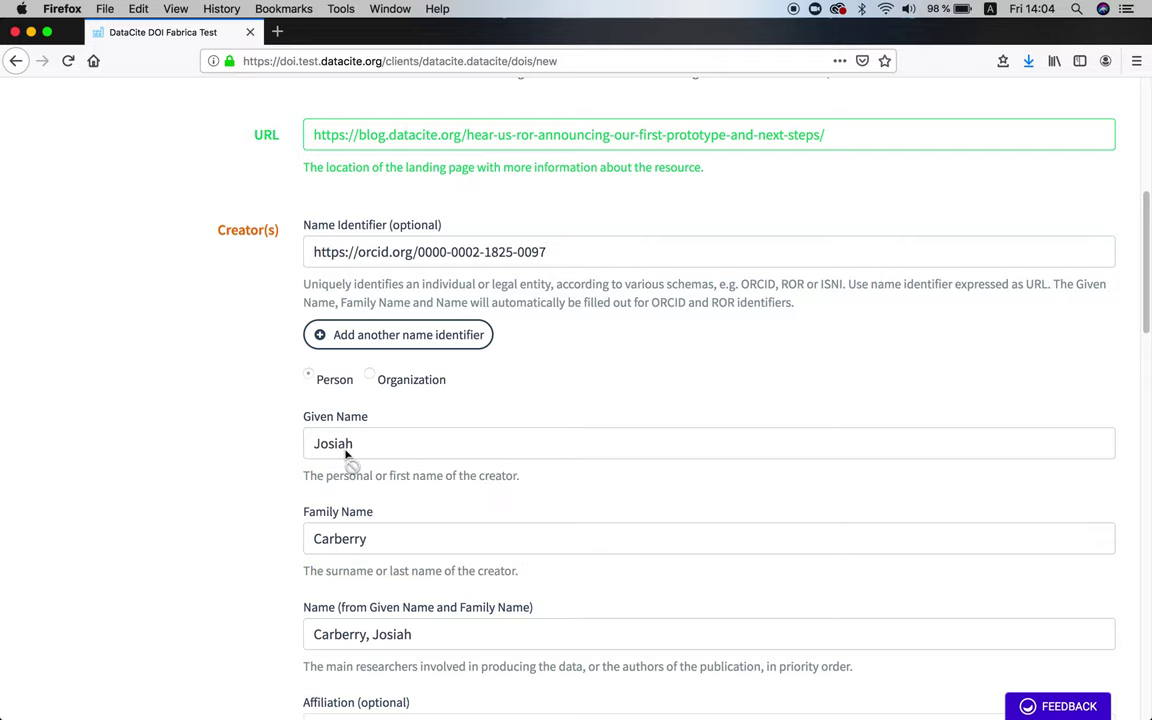
{"action": "scroll", "coordinate": [347, 458], "scroll_direction": "down", "scroll_amount": 2}
{"action": "scroll", "coordinate": [347, 458], "scroll_direction": "down", "scroll_amount": 2}
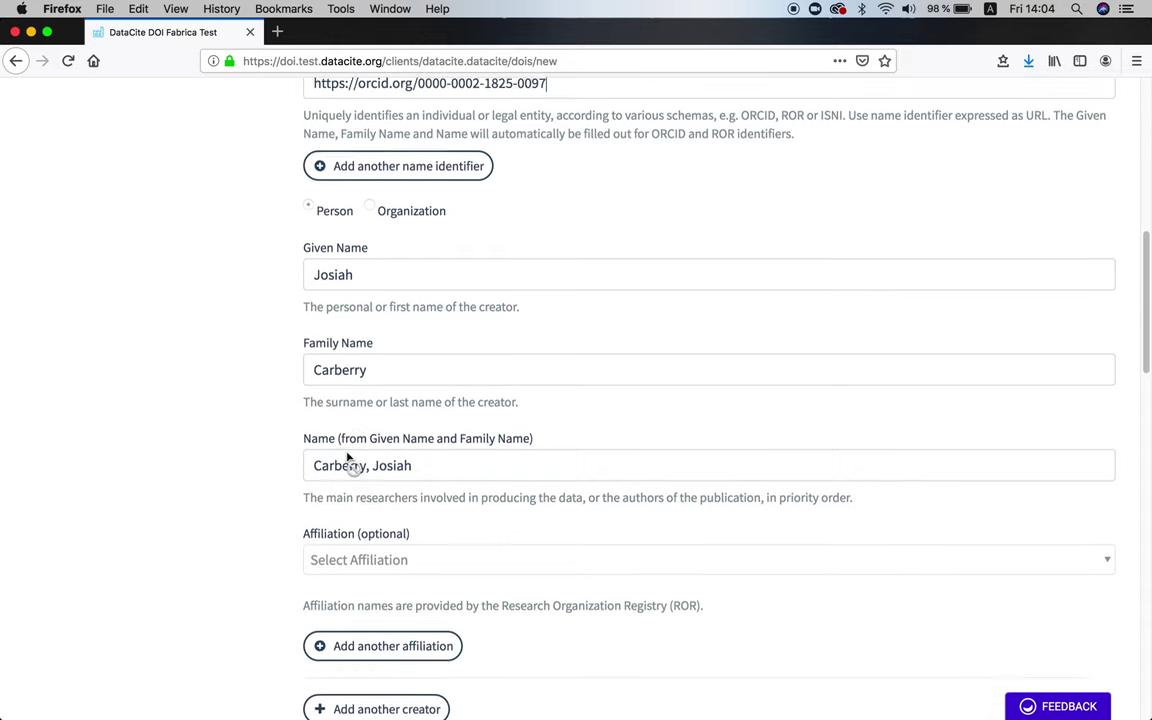
{"action": "scroll", "coordinate": [347, 458], "scroll_direction": "down", "scroll_amount": 2}
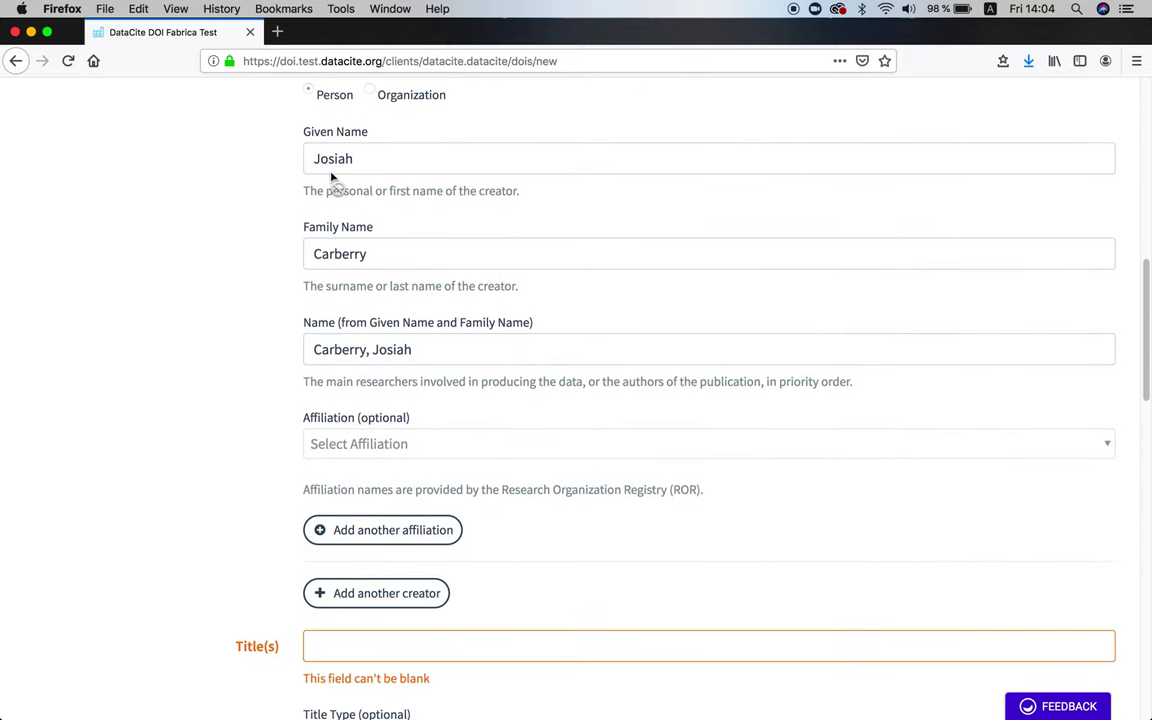
{"action": "scroll", "coordinate": [343, 188], "scroll_direction": "up", "scroll_amount": 2}
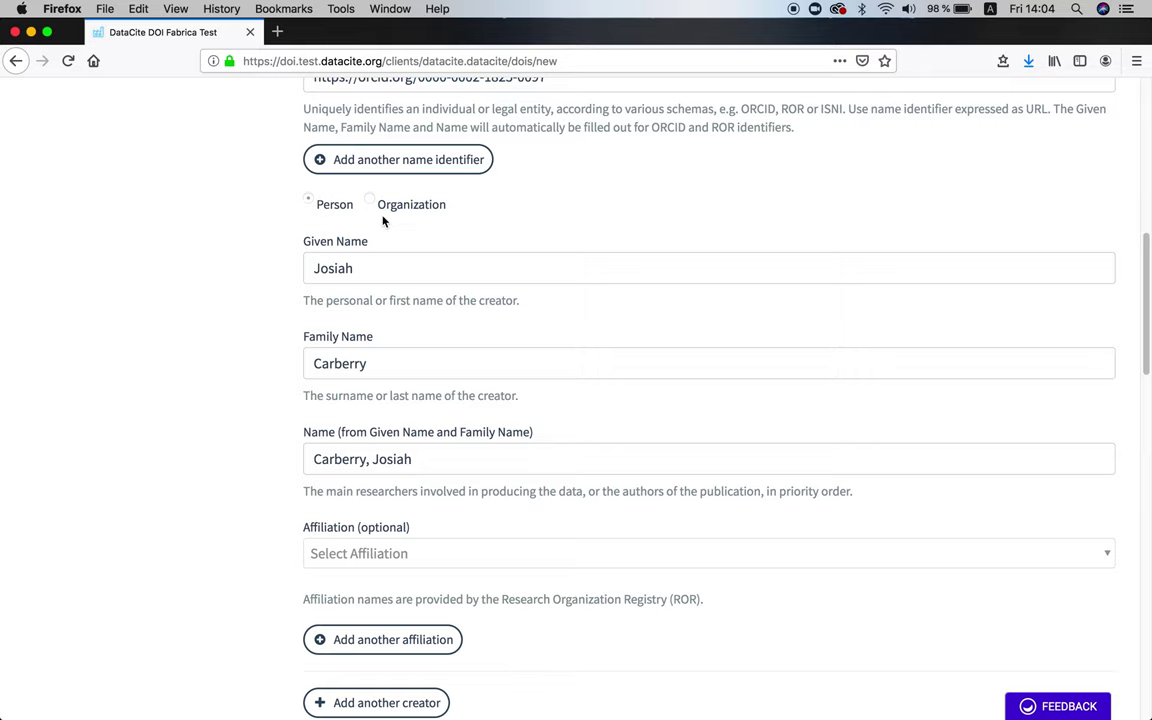
{"action": "scroll", "coordinate": [383, 221], "scroll_direction": "down", "scroll_amount": 5}
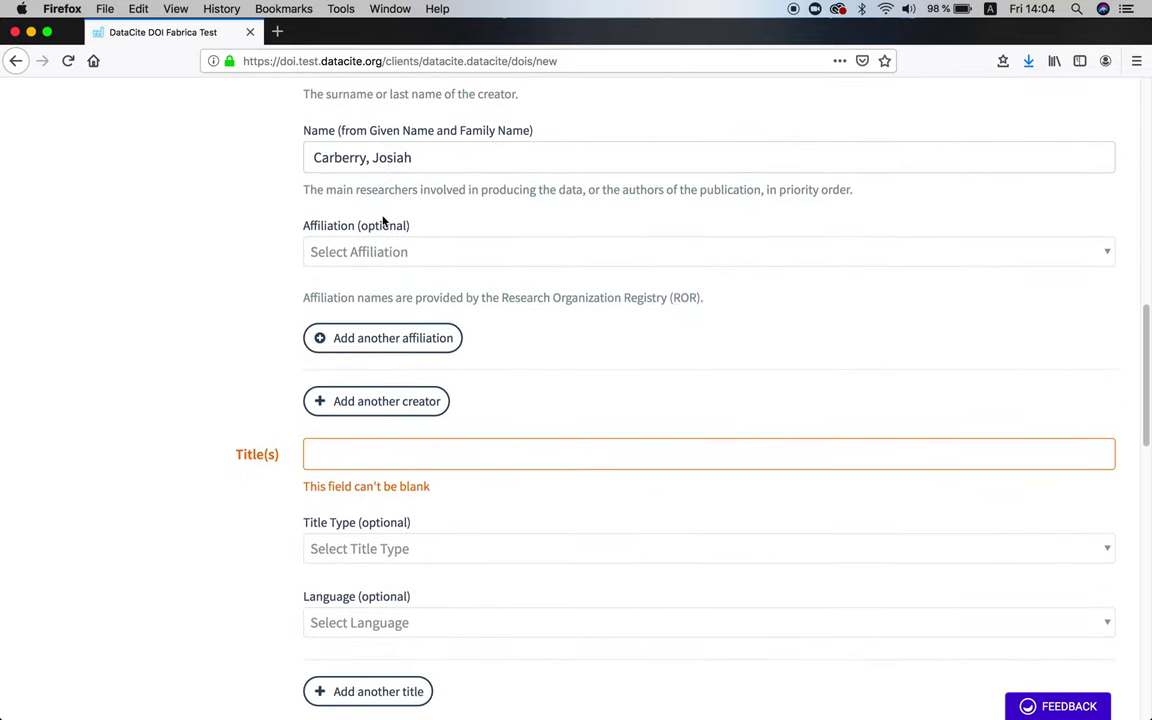
{"action": "scroll", "coordinate": [383, 221], "scroll_direction": "down", "scroll_amount": 1}
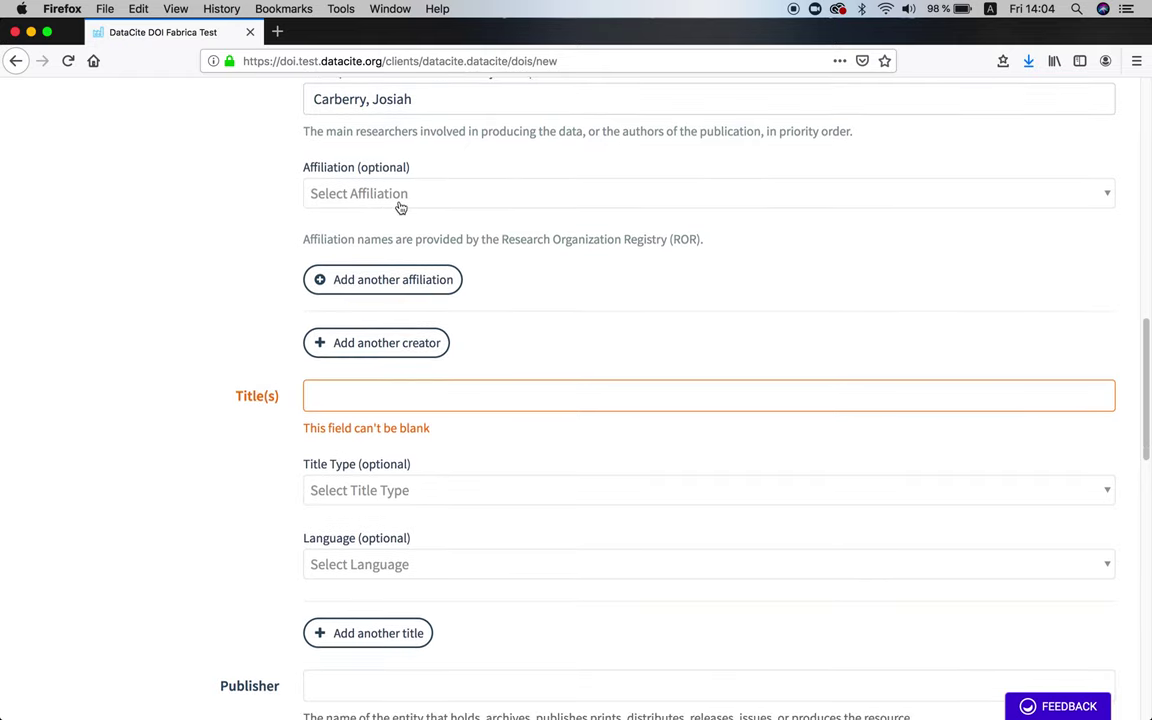
{"action": "scroll", "coordinate": [395, 208], "scroll_direction": "down", "scroll_amount": 1}
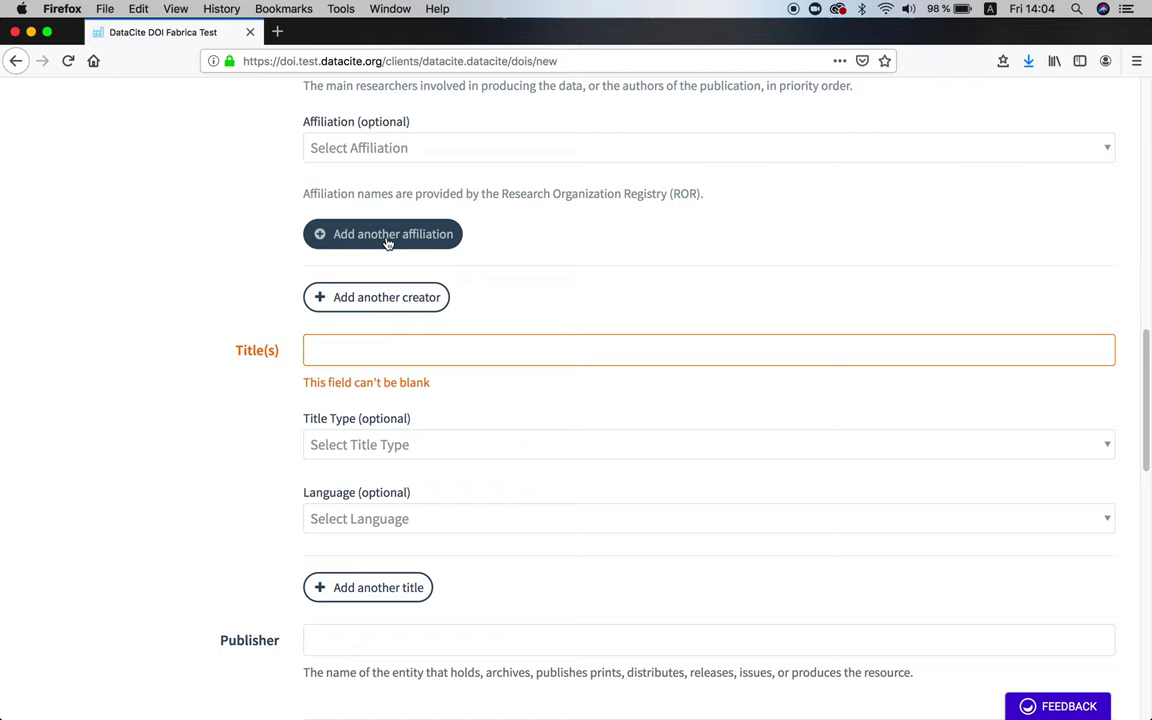
{"action": "scroll", "coordinate": [387, 243], "scroll_direction": "down", "scroll_amount": 1}
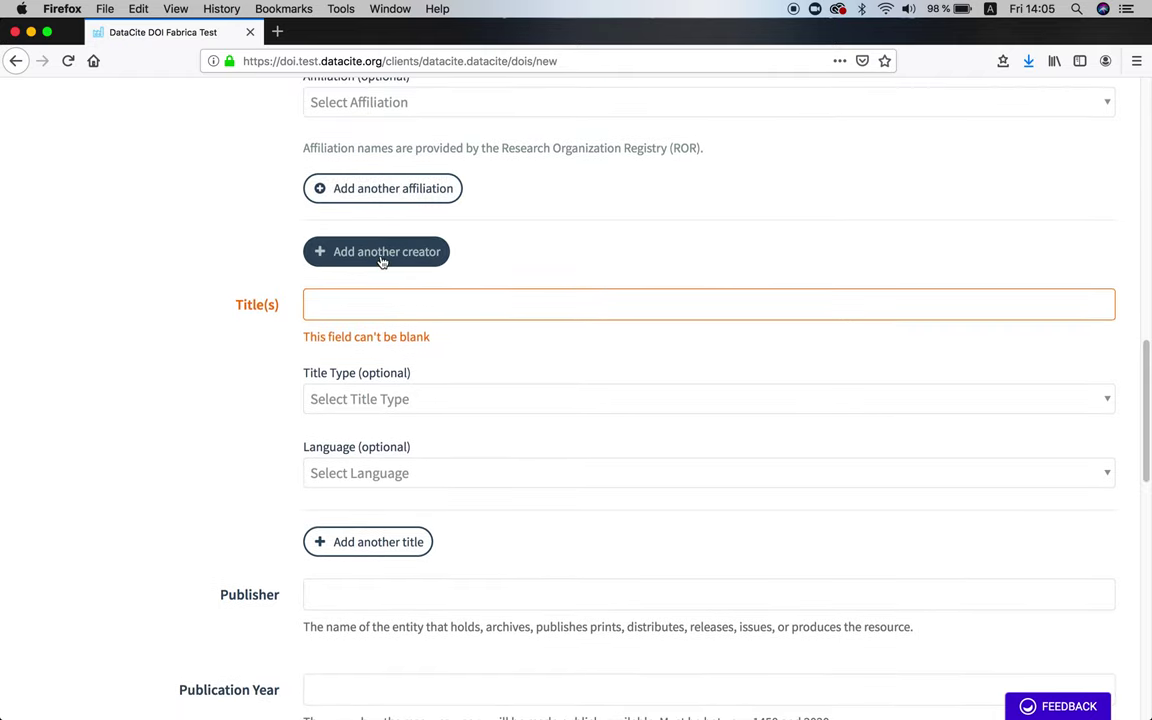
Step: Enter 'The title' as the title, leaving Title Type and Language unset
{"action": "scroll", "coordinate": [263, 331], "scroll_direction": "down", "scroll_amount": 2}
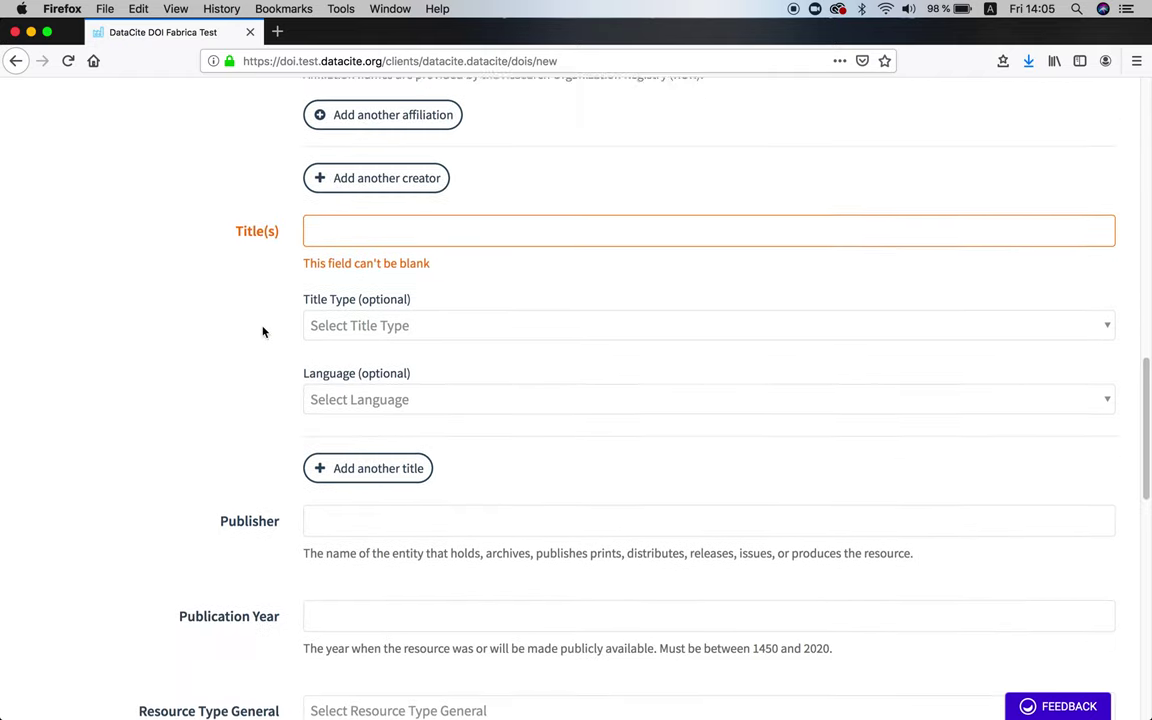
{"action": "left_click", "coordinate": [352, 211]}
{"action": "type", "text": "T"}
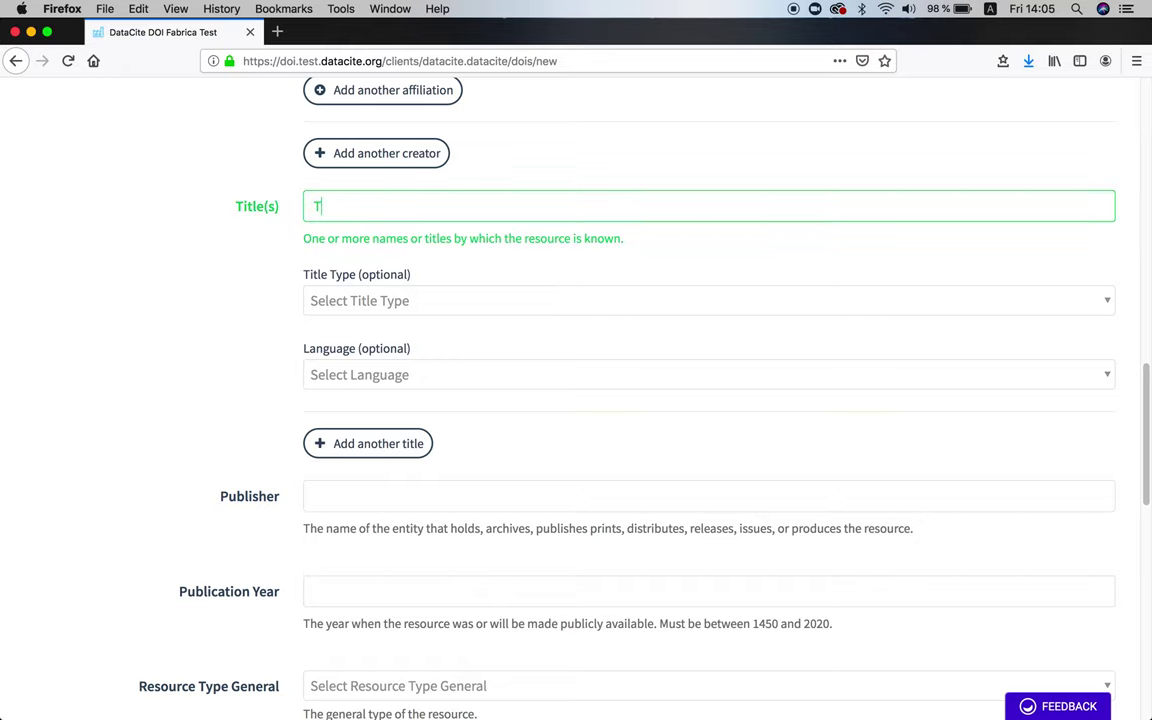
{"action": "type", "text": "he title"}
{"action": "scroll", "coordinate": [312, 312], "scroll_direction": "down", "scroll_amount": 1}
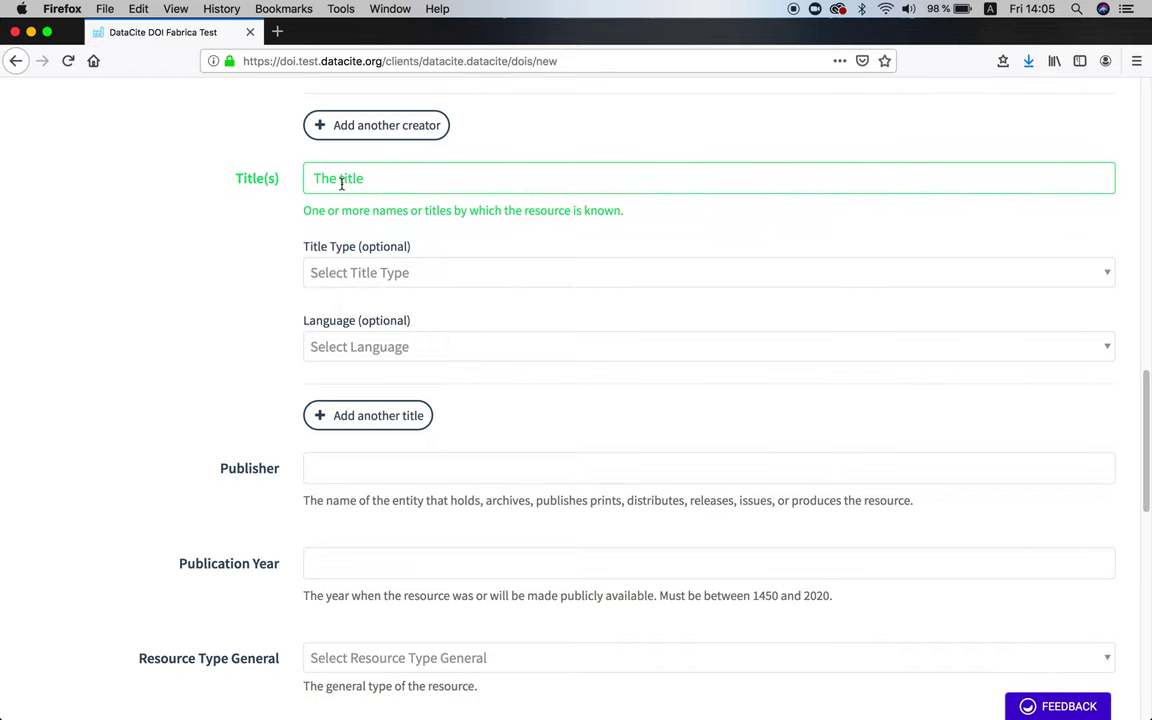
{"action": "left_click", "coordinate": [398, 273]}
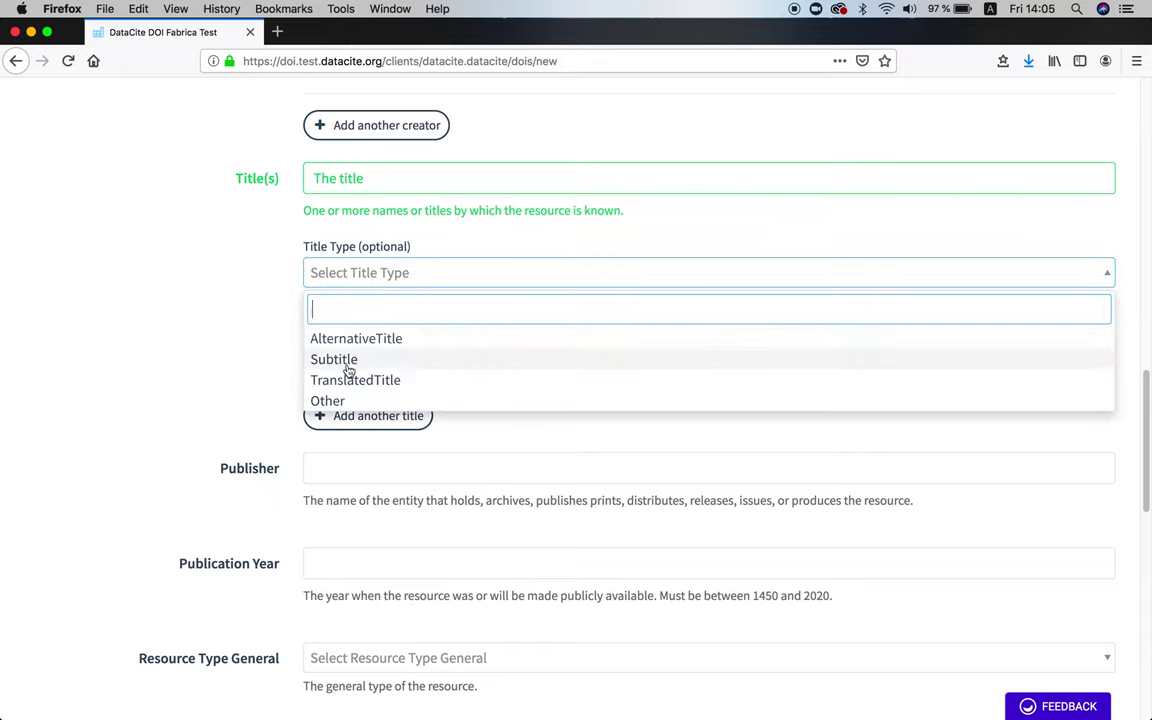
{"action": "left_click", "coordinate": [210, 351]}
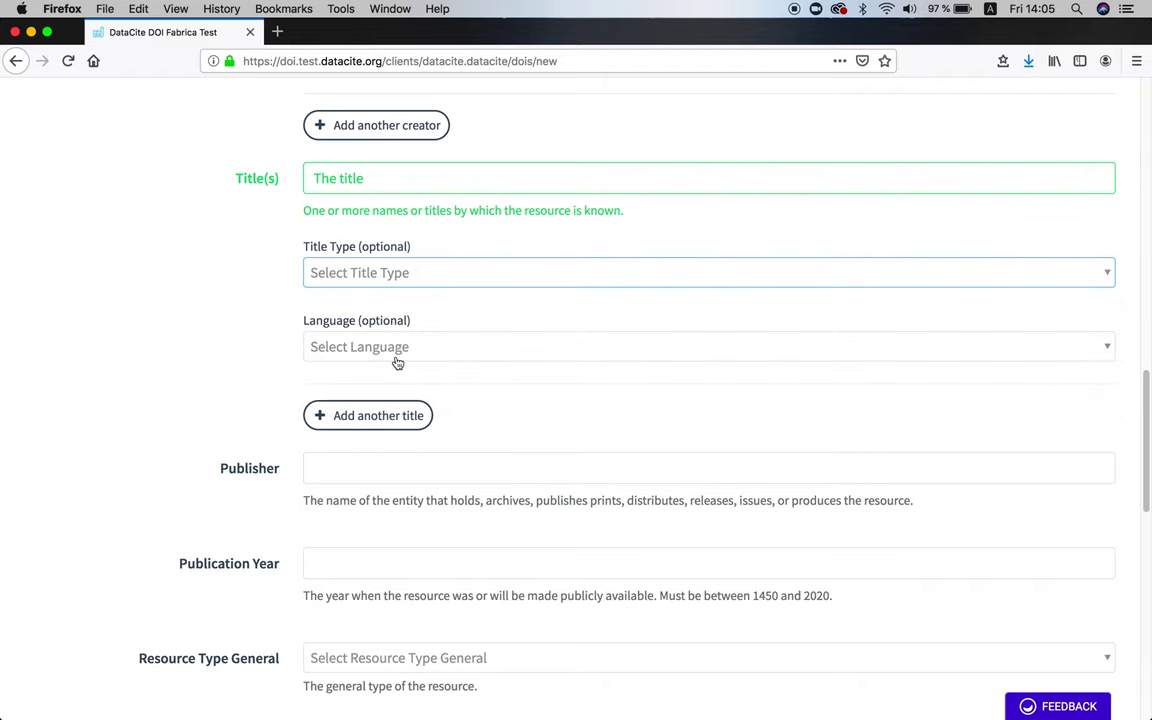
{"action": "left_click", "coordinate": [397, 362]}
{"action": "left_click", "coordinate": [241, 345]}
{"action": "scroll", "coordinate": [242, 346], "scroll_direction": "down", "scroll_amount": 4}
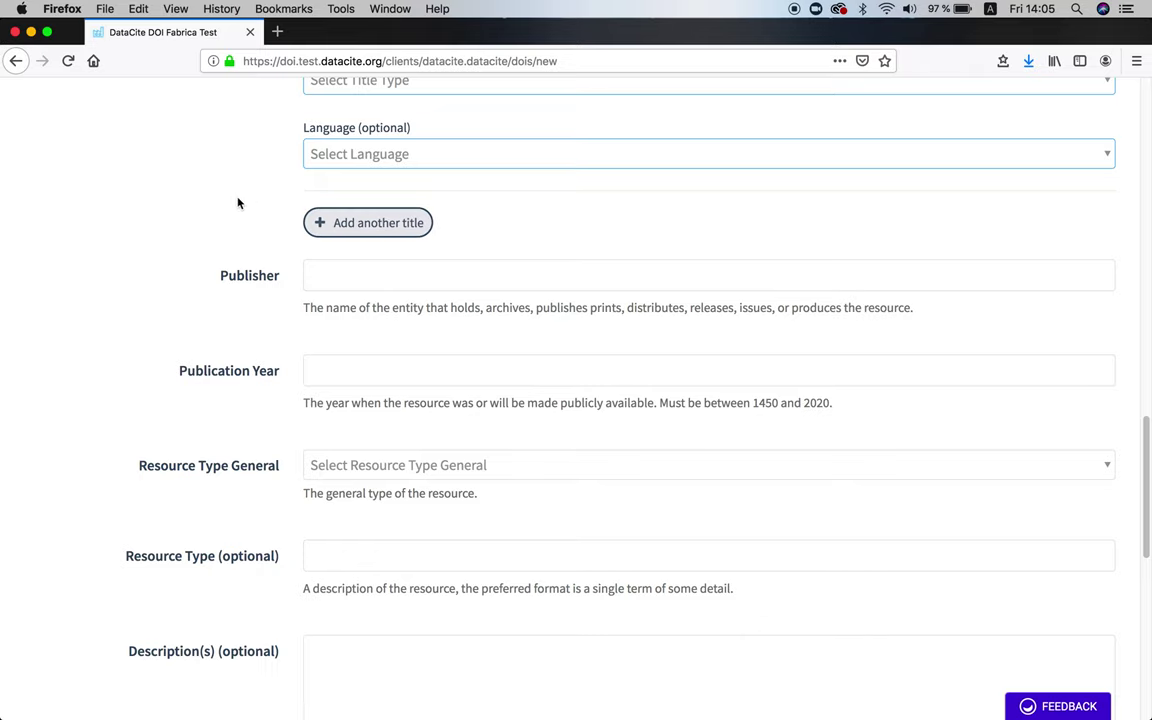
Step: Set the publisher to 'DataCite' and the publication year to 2019
{"action": "scroll", "coordinate": [221, 218], "scroll_direction": "down", "scroll_amount": 2}
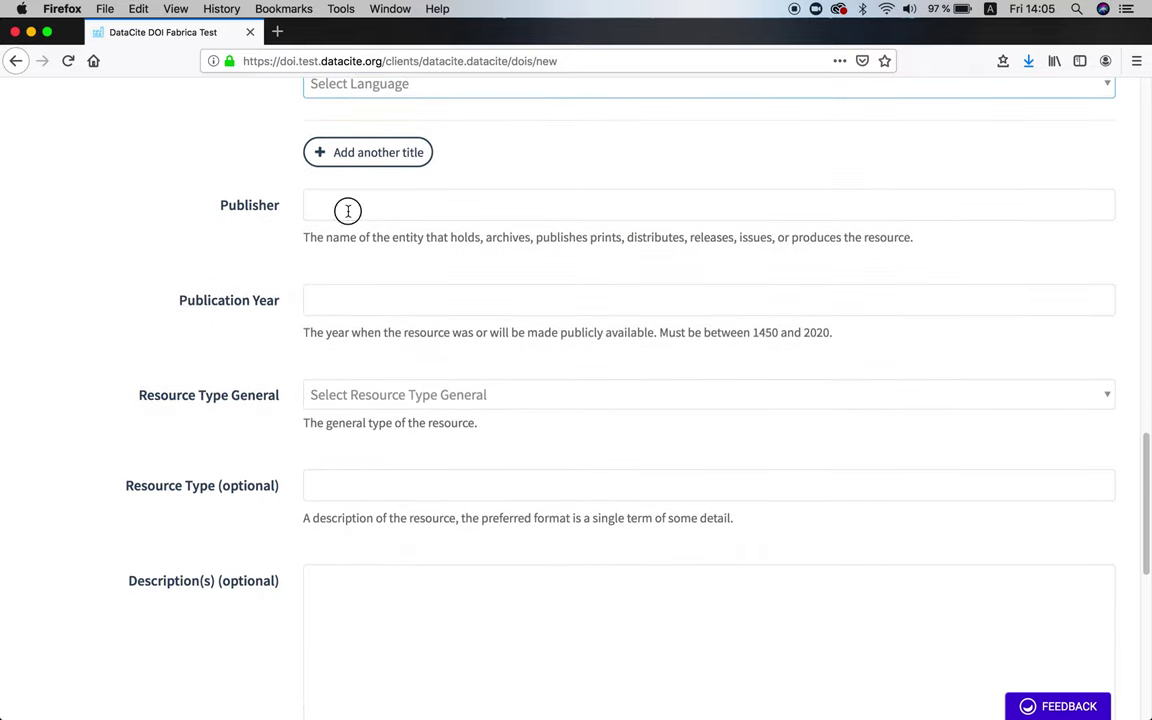
{"action": "left_click", "coordinate": [347, 209]}
{"action": "type", "text": "DataCie"}
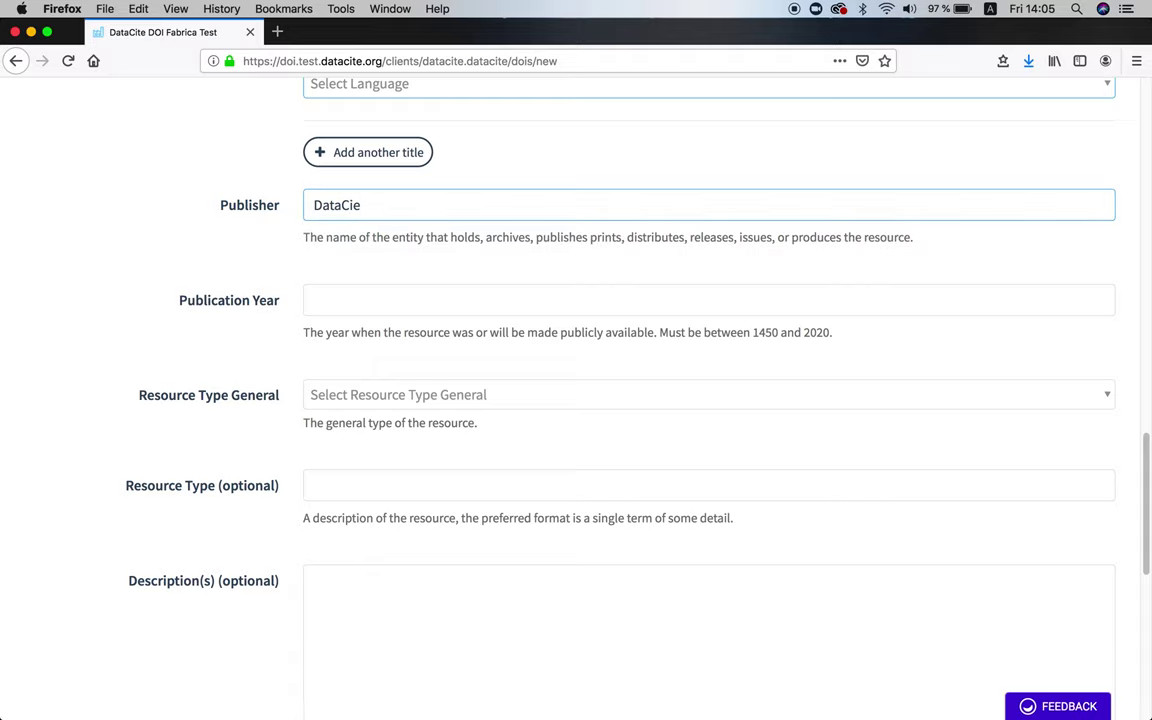
{"action": "key", "text": "BackSpace"}
{"action": "type", "text": "te"}
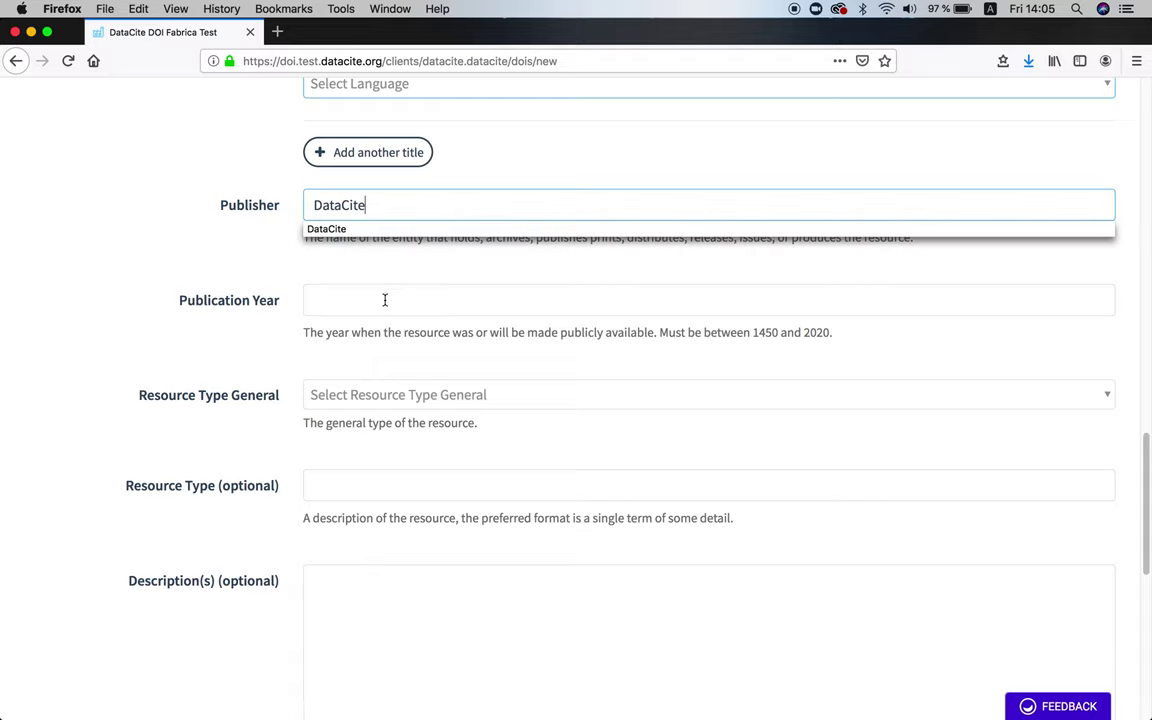
{"action": "left_click", "coordinate": [381, 301]}
{"action": "type", "text": "2019"}
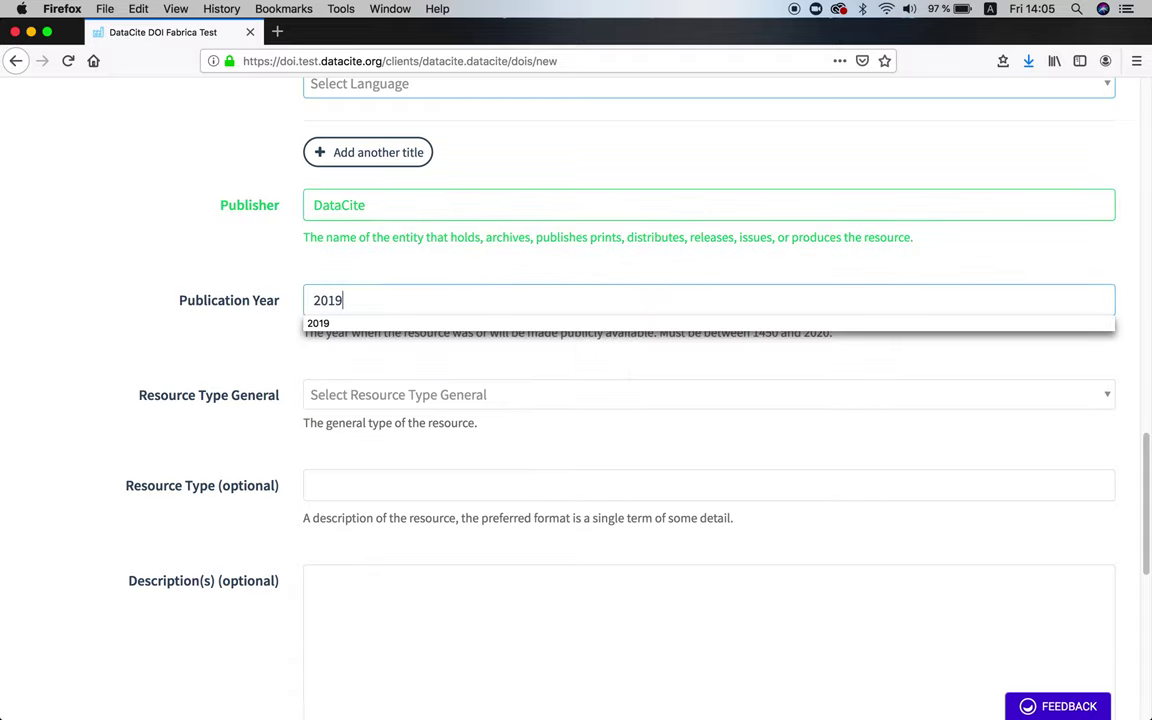
Step: Set the resource type to Text with the specific type 'Blog post'
{"action": "left_click", "coordinate": [330, 401]}
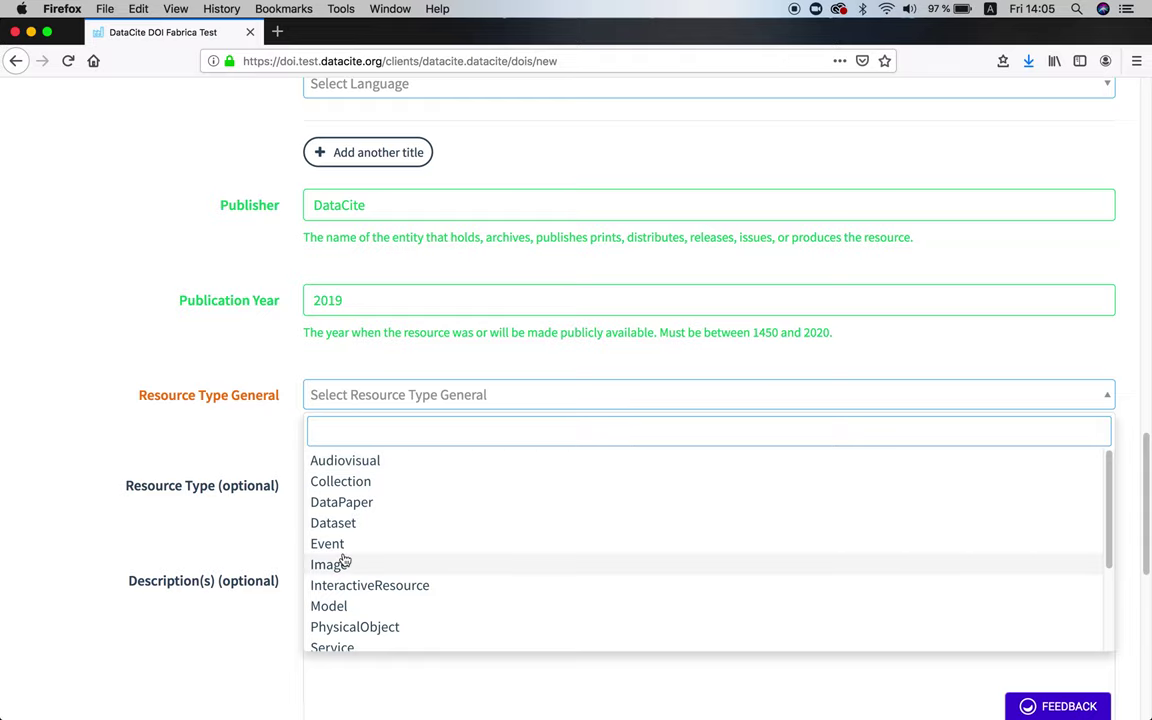
{"action": "scroll", "coordinate": [342, 560], "scroll_direction": "down", "scroll_amount": 3}
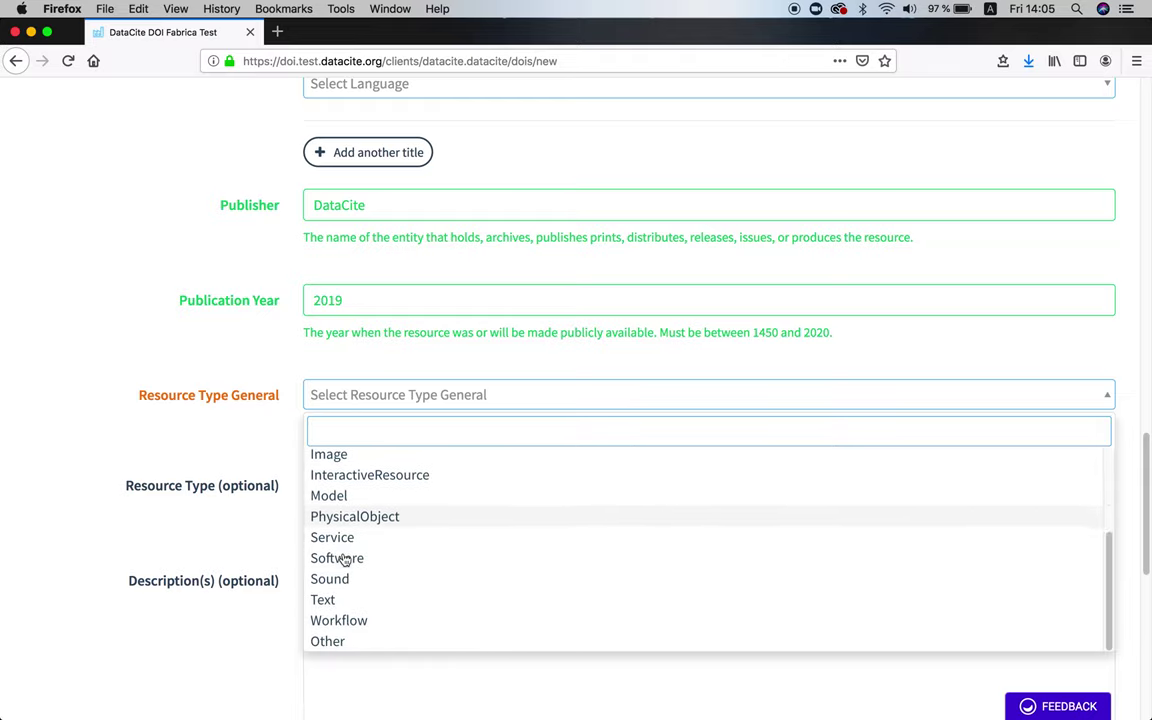
{"action": "left_click", "coordinate": [305, 601]}
{"action": "scroll", "coordinate": [290, 530], "scroll_direction": "down", "scroll_amount": 1}
{"action": "scroll", "coordinate": [285, 524], "scroll_direction": "down", "scroll_amount": 3}
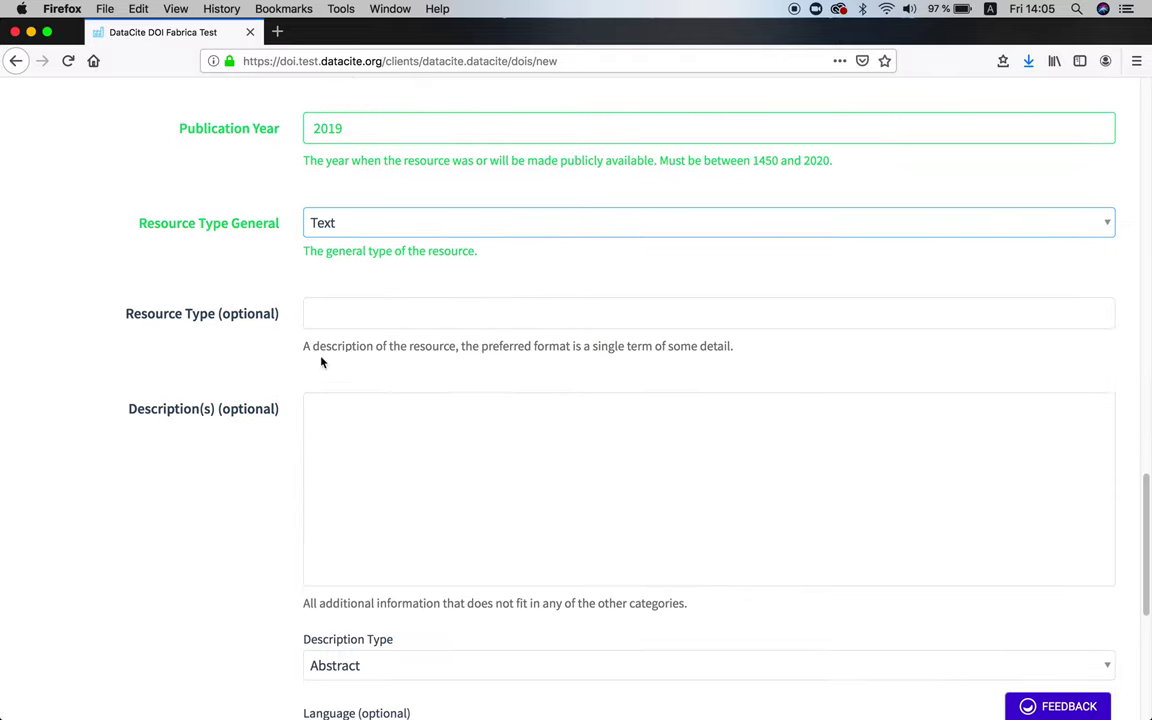
{"action": "left_click", "coordinate": [322, 316]}
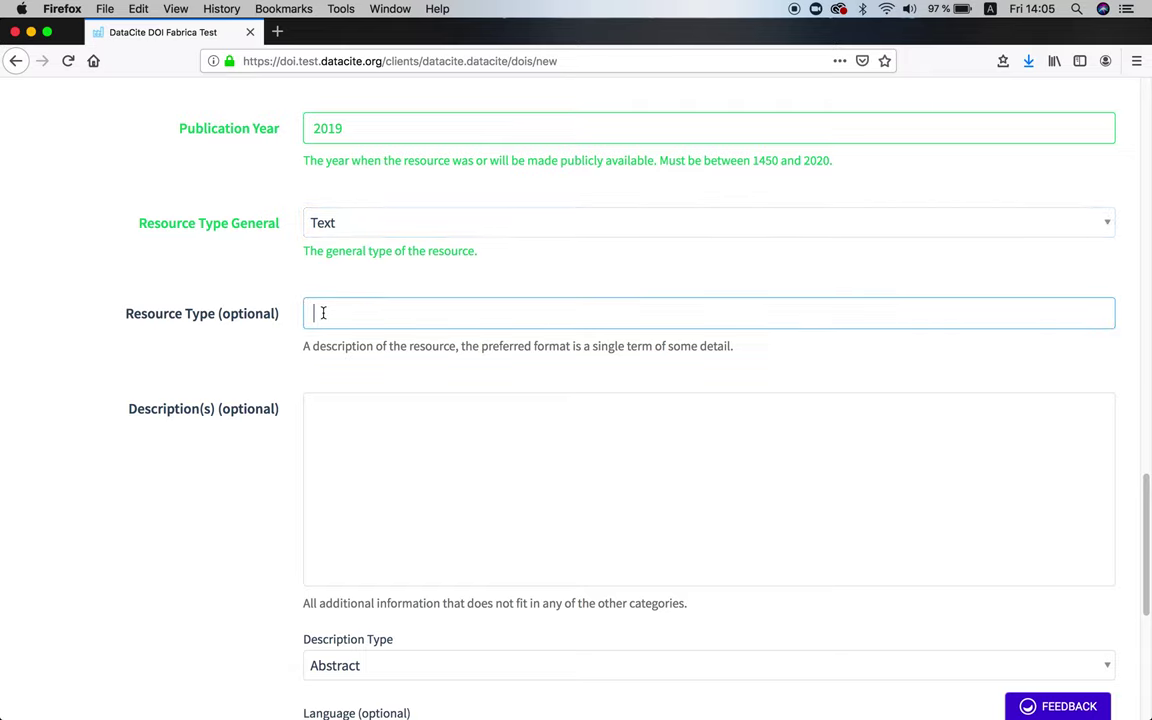
{"action": "type", "text": "Blog post"}
Step: Add the description 'The description', leaving its language unset
{"action": "left_click", "coordinate": [358, 417]}
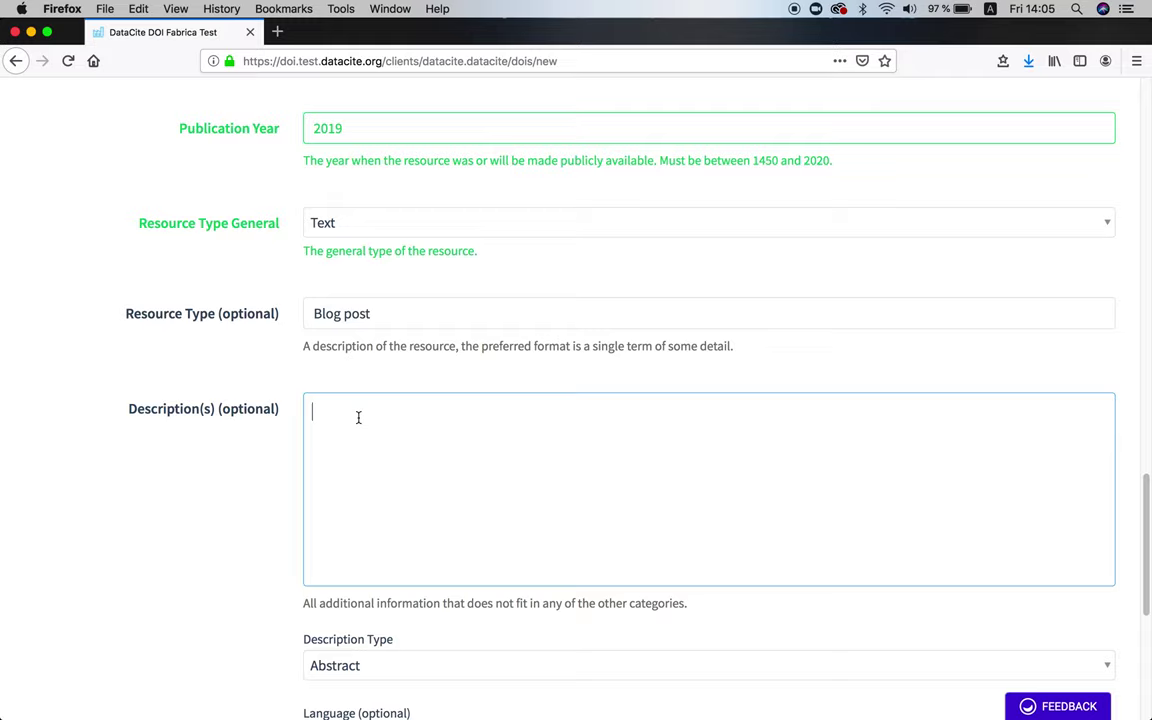
{"action": "type", "text": "The description"}
{"action": "scroll", "coordinate": [576, 400], "scroll_direction": "down", "scroll_amount": 4}
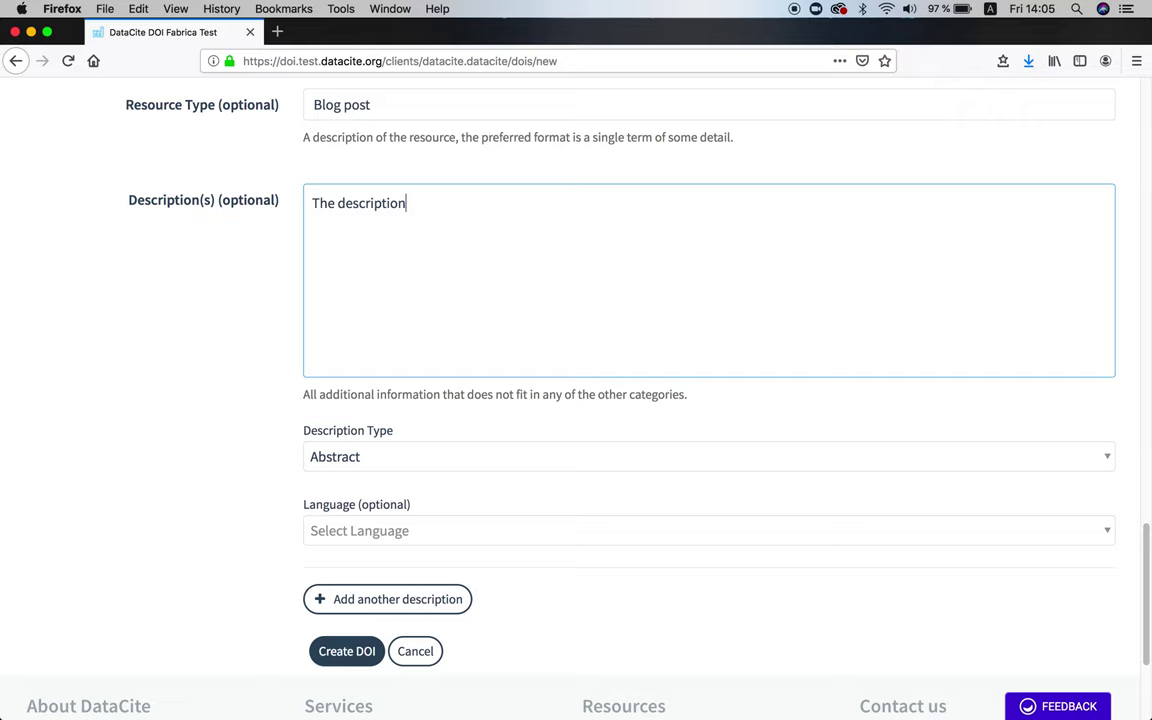
{"action": "scroll", "coordinate": [576, 400], "scroll_direction": "down", "scroll_amount": 2}
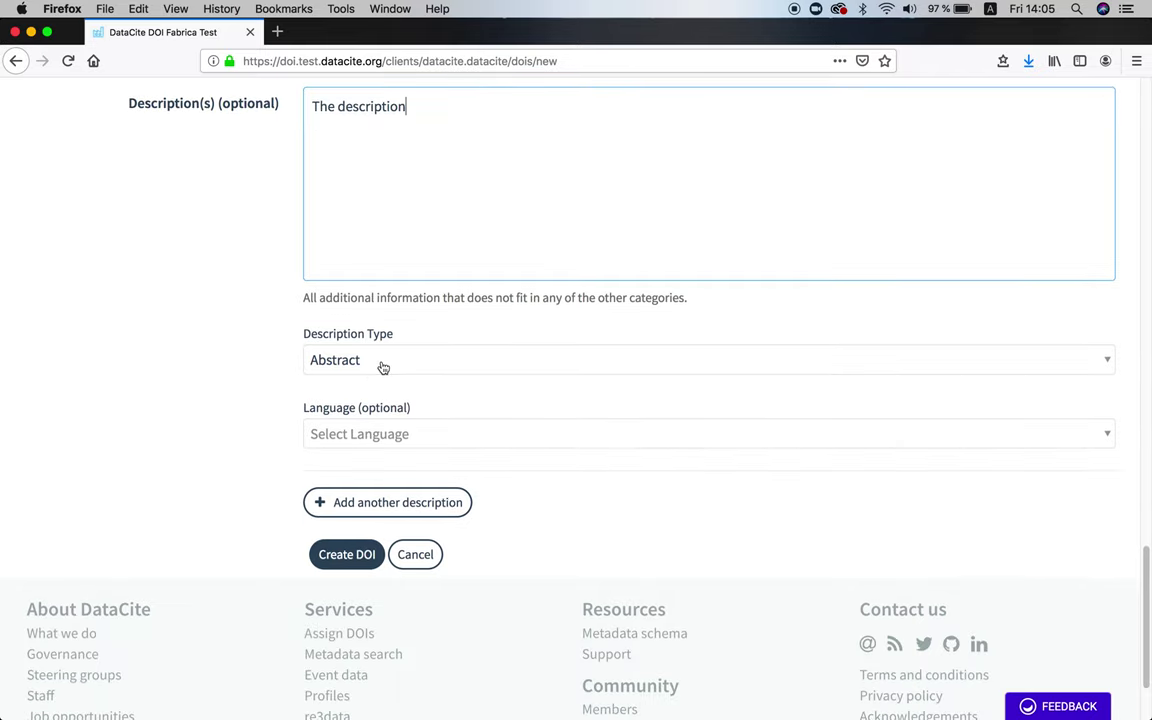
{"action": "left_click", "coordinate": [381, 441]}
{"action": "left_click", "coordinate": [381, 440]}
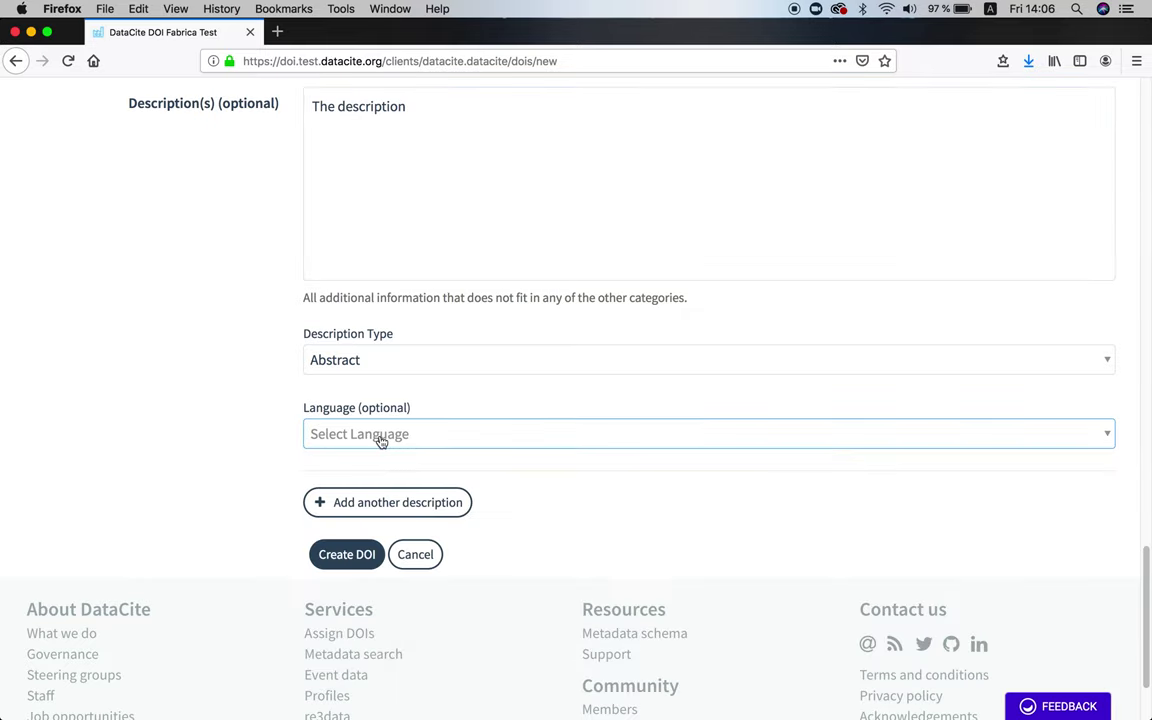
{"action": "scroll", "coordinate": [241, 476], "scroll_direction": "down", "scroll_amount": 2}
{"action": "scroll", "coordinate": [241, 476], "scroll_direction": "down", "scroll_amount": 1}
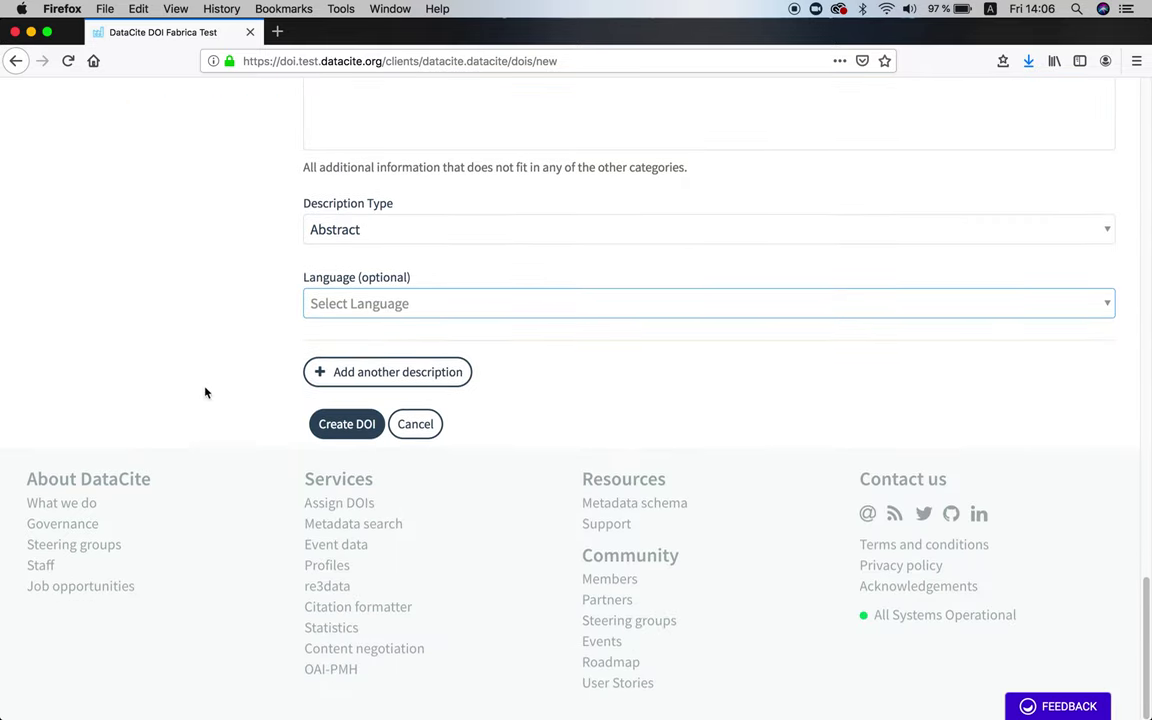
Step: Create the DOI as a Draft and open its Update DOI form
{"action": "left_click", "coordinate": [338, 427]}
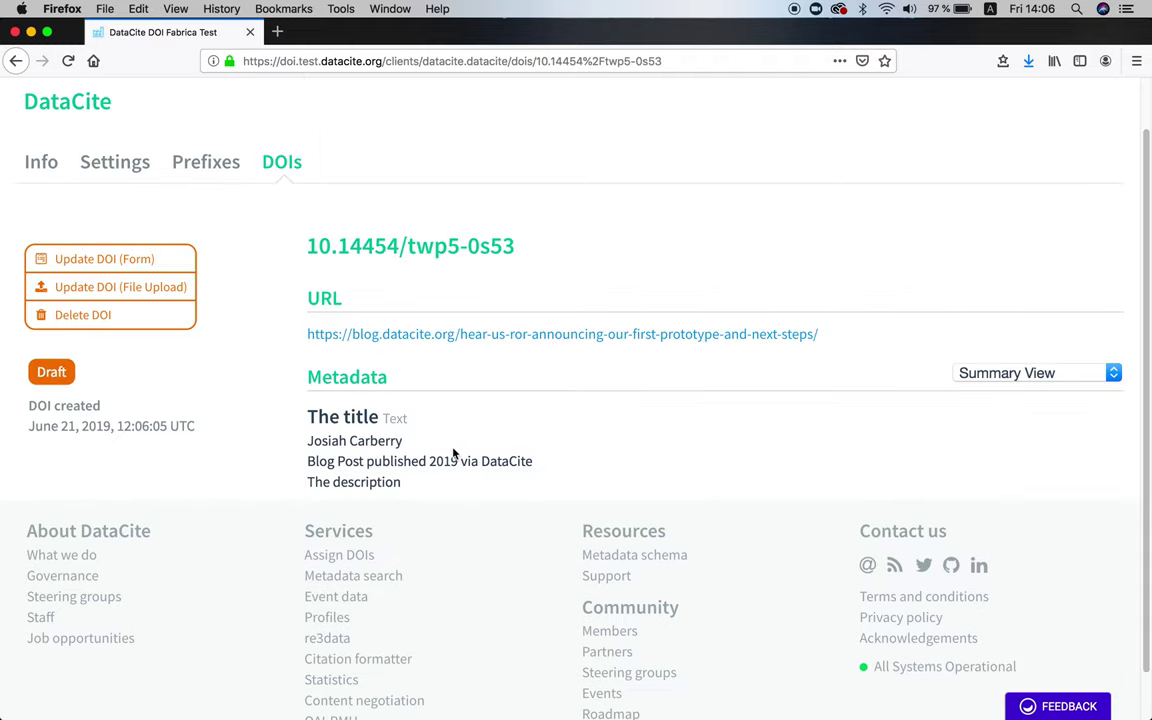
{"action": "left_click", "coordinate": [136, 261]}
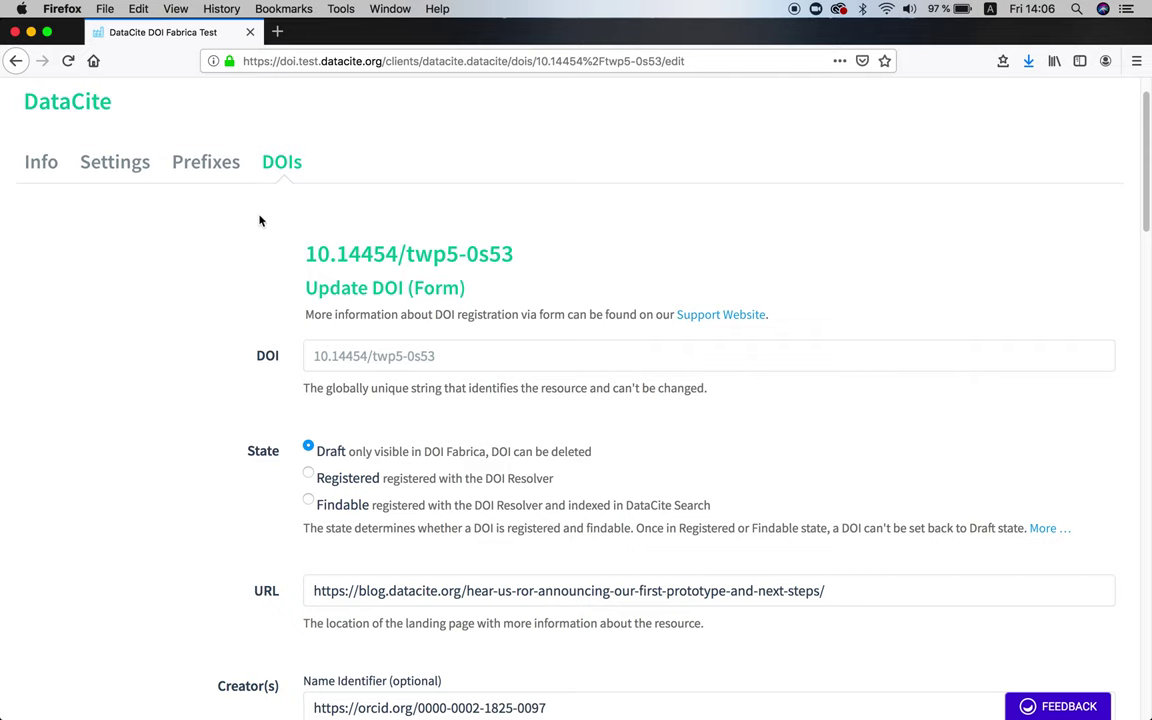
Step: Change the DOI state from Draft to Findable and save the update
{"action": "scroll", "coordinate": [196, 411], "scroll_direction": "down", "scroll_amount": 1}
{"action": "scroll", "coordinate": [196, 411], "scroll_direction": "down", "scroll_amount": 2}
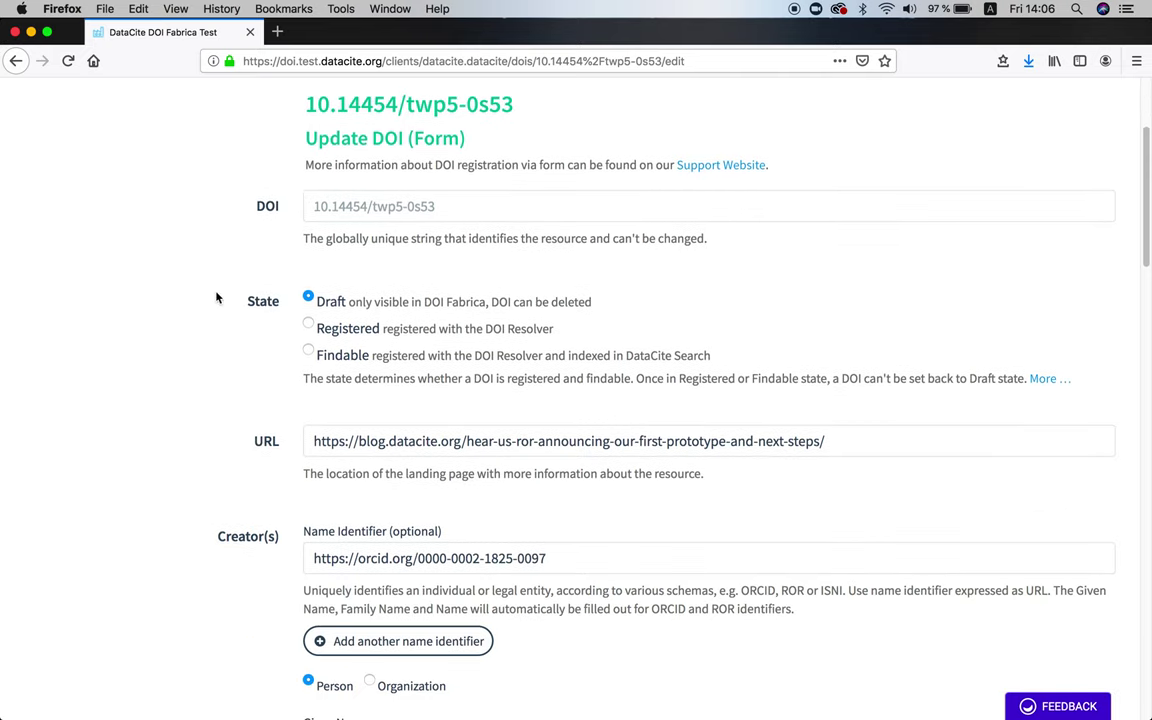
{"action": "left_click", "coordinate": [308, 352]}
{"action": "scroll", "coordinate": [296, 432], "scroll_direction": "down", "scroll_amount": 3}
{"action": "scroll", "coordinate": [282, 425], "scroll_direction": "down", "scroll_amount": 15}
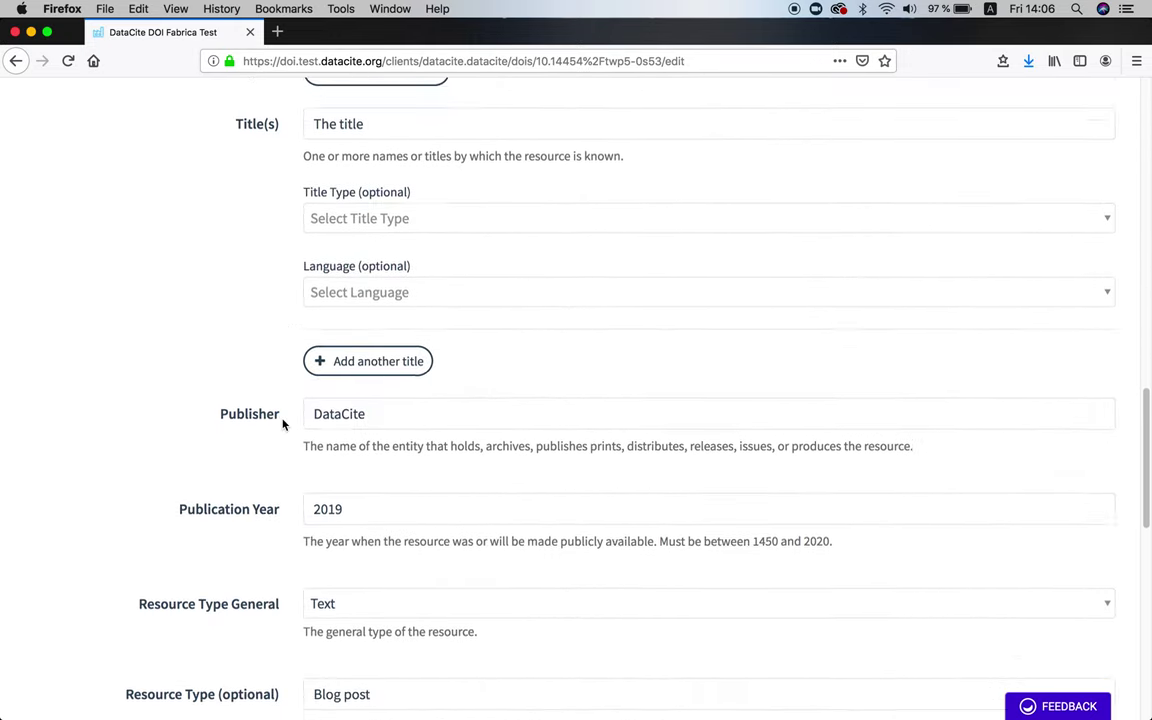
{"action": "scroll", "coordinate": [282, 425], "scroll_direction": "down", "scroll_amount": 1}
{"action": "left_click", "coordinate": [362, 424]}
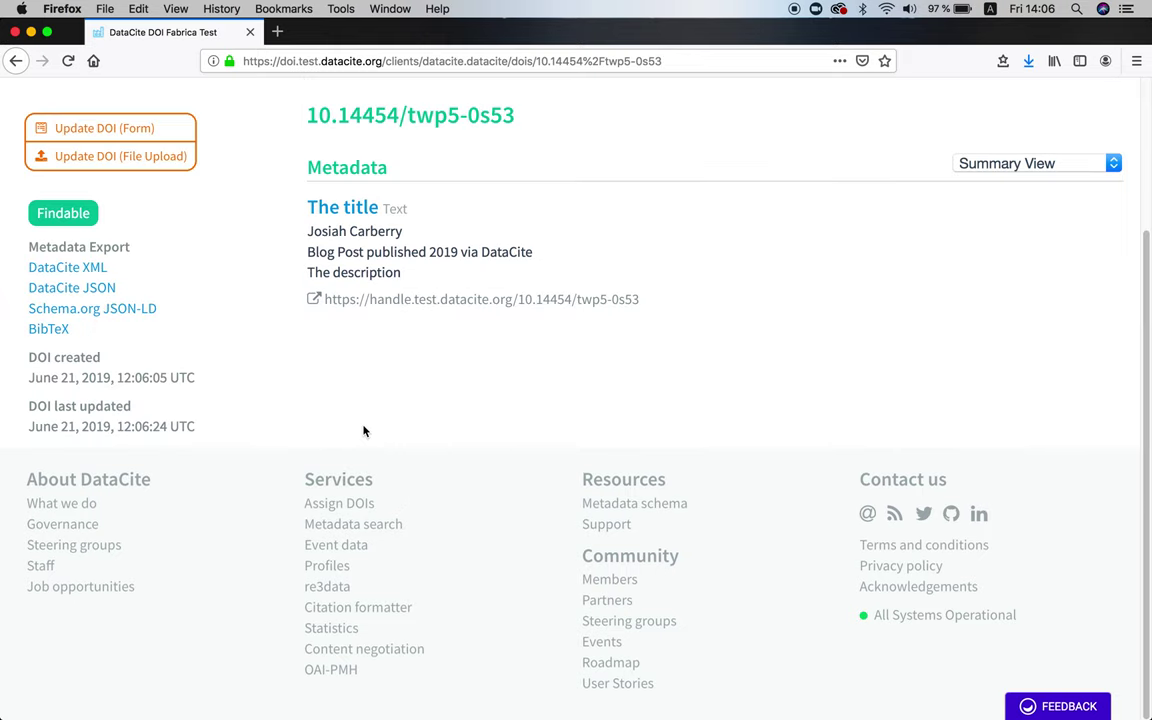
Step: Scroll up the DOI summary page to confirm it shows as Findable
{"action": "scroll", "coordinate": [363, 430], "scroll_direction": "up", "scroll_amount": 4}
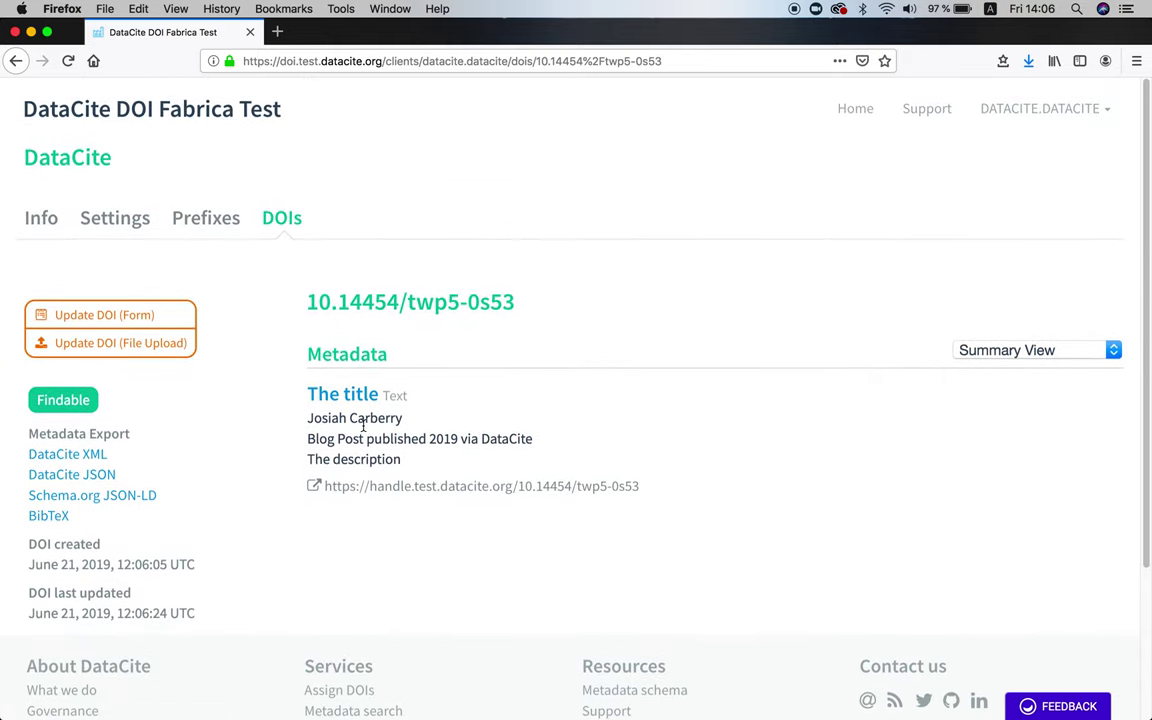